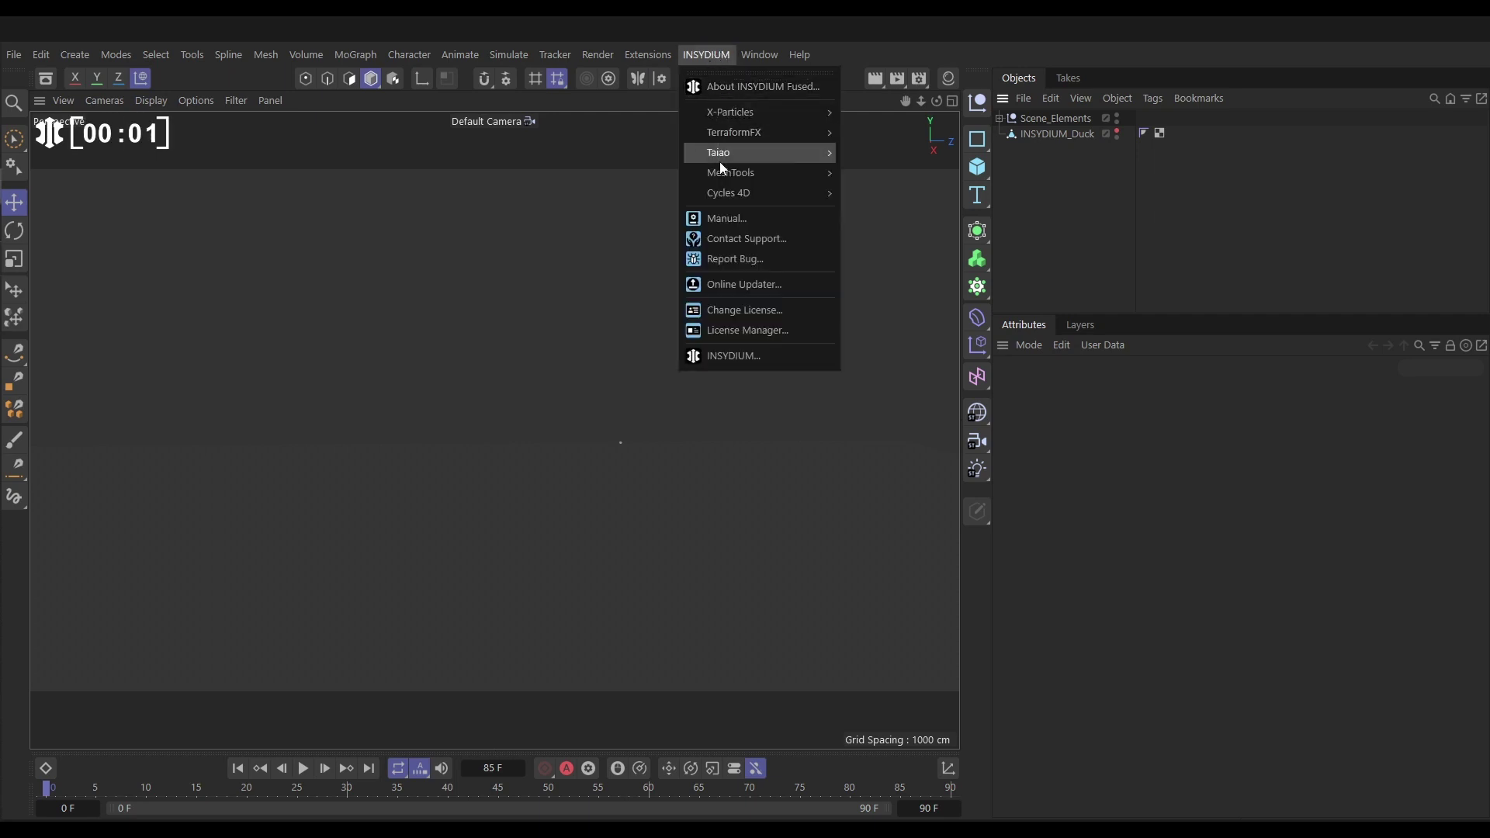
# Add a Taiao toTree and move its Growth Point along X so the branches regrow
pyautogui.moveTo(720, 158)
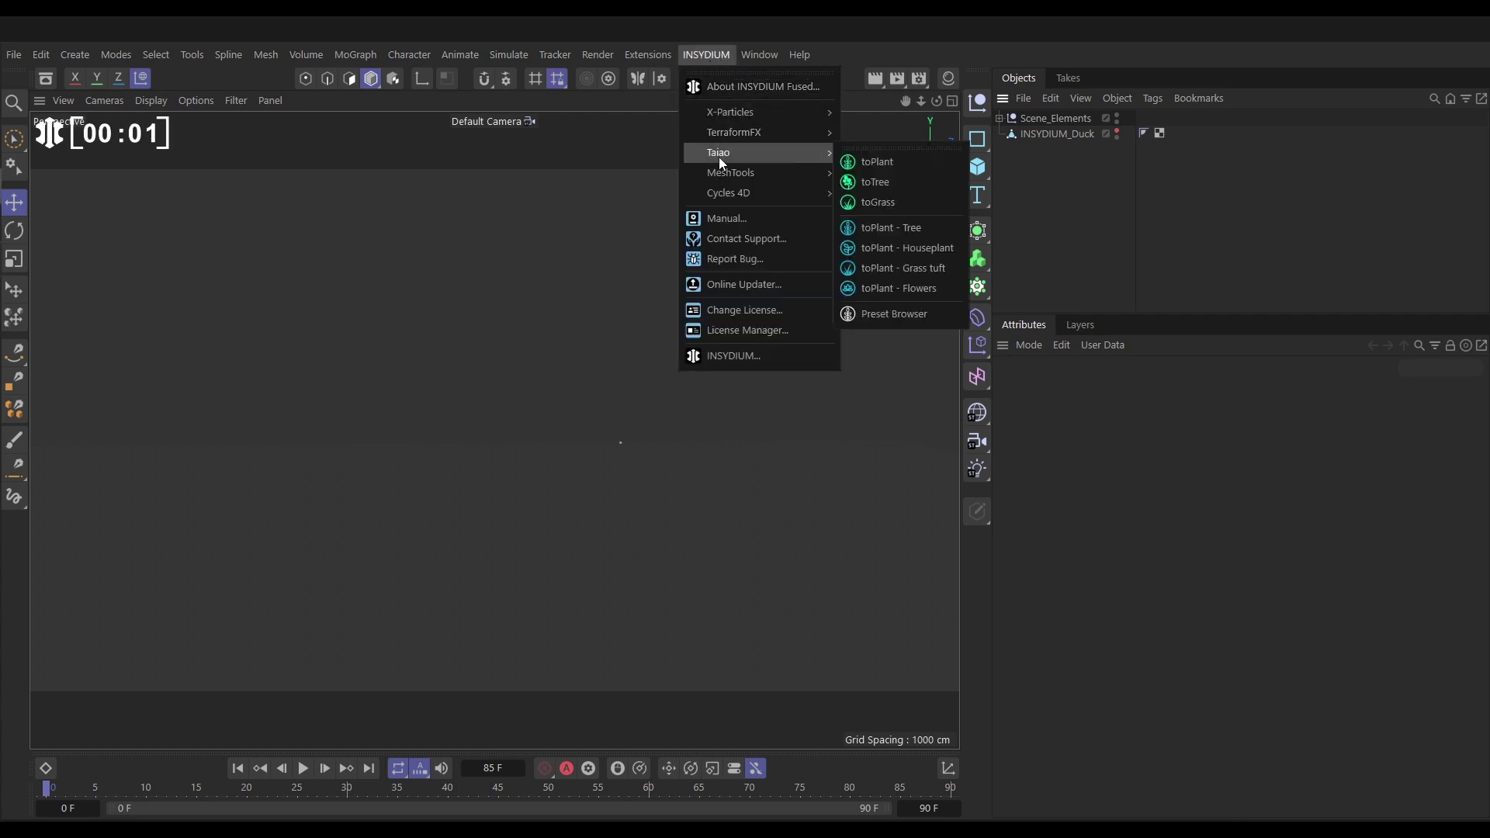
pyautogui.click(875, 183)
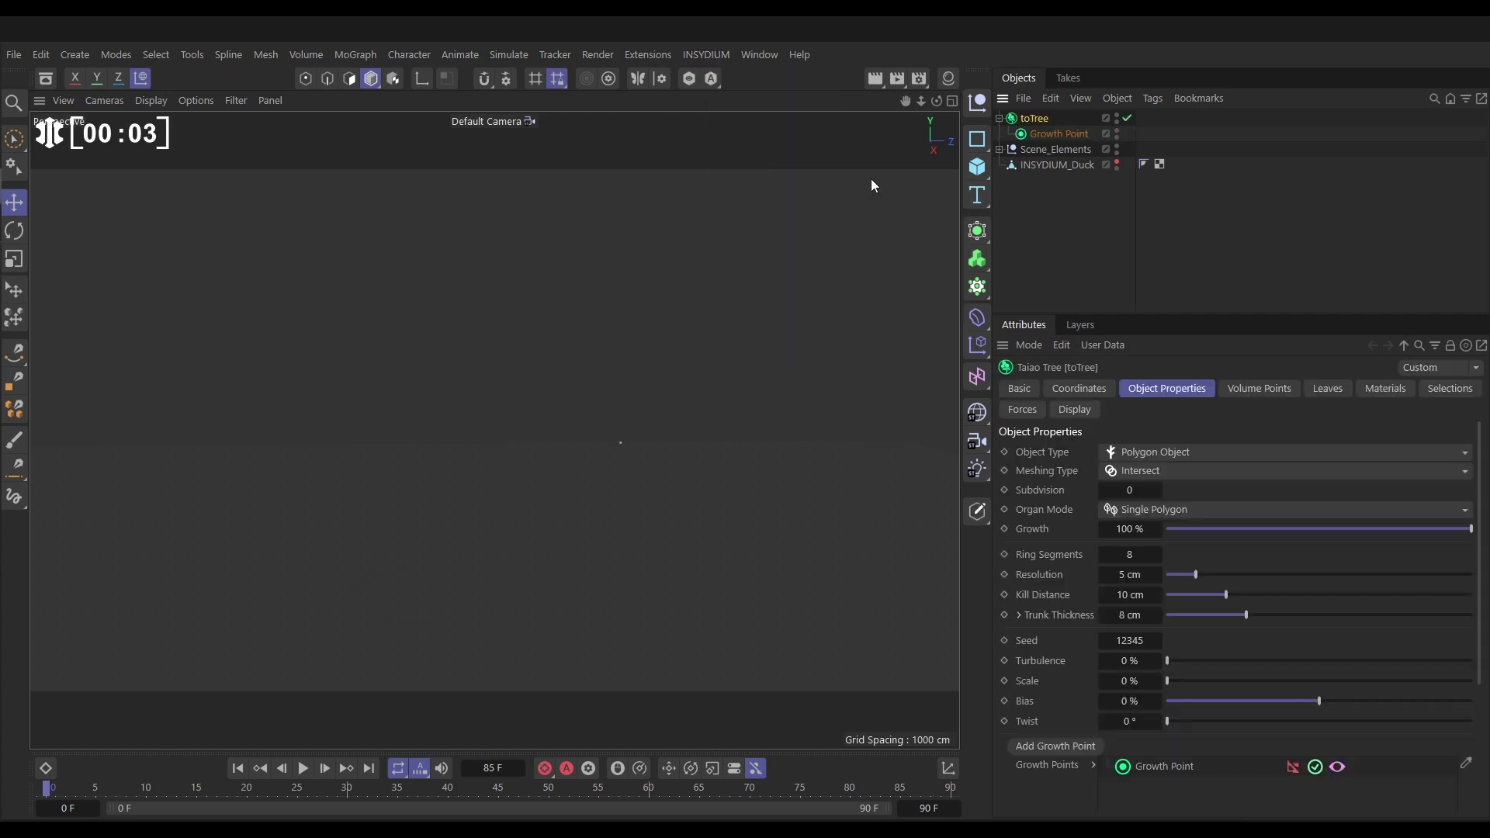
pyautogui.click(1040, 135)
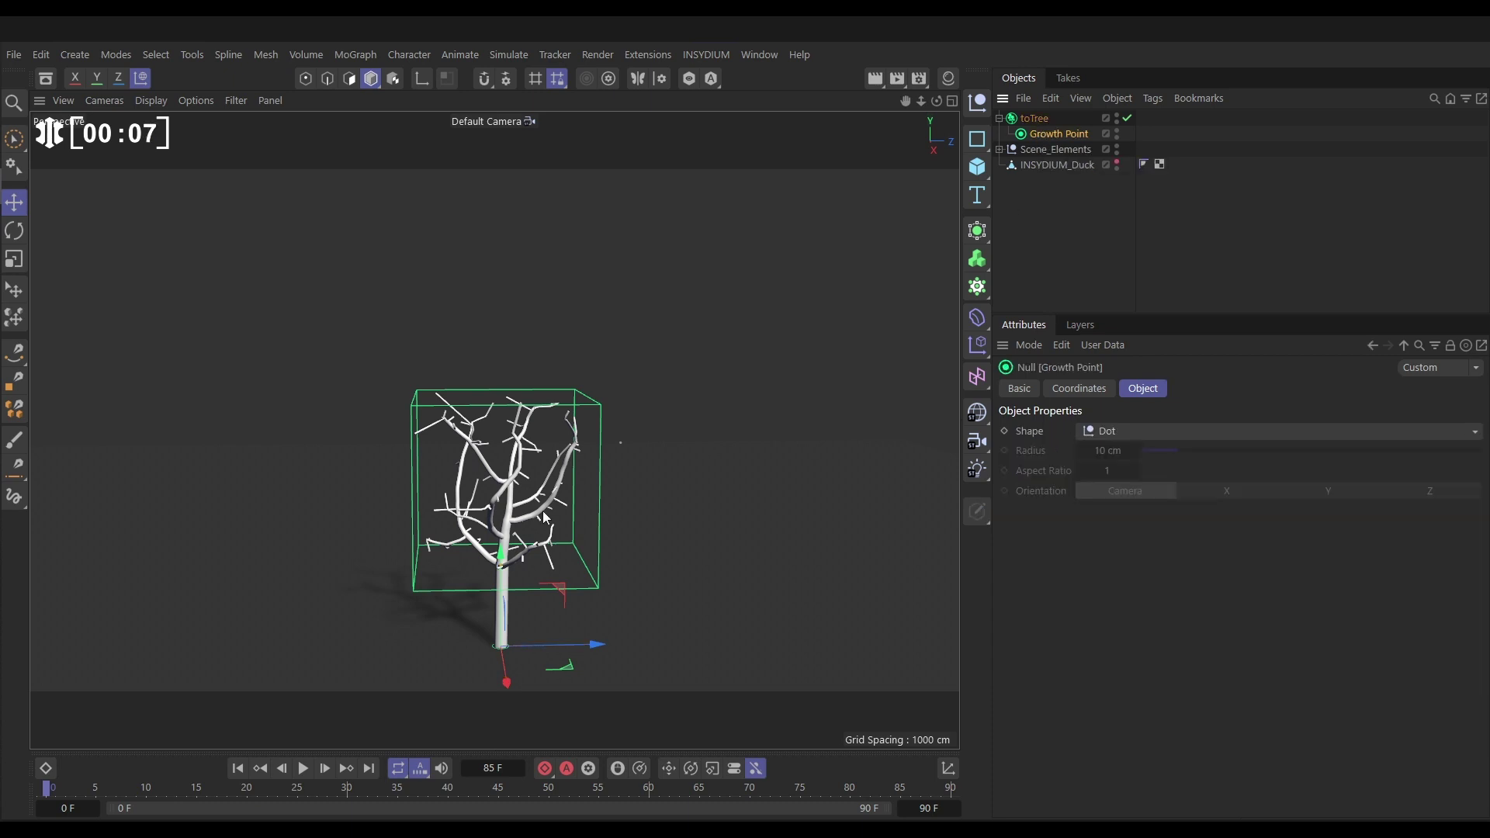
pyautogui.scroll(3, 467, 440)
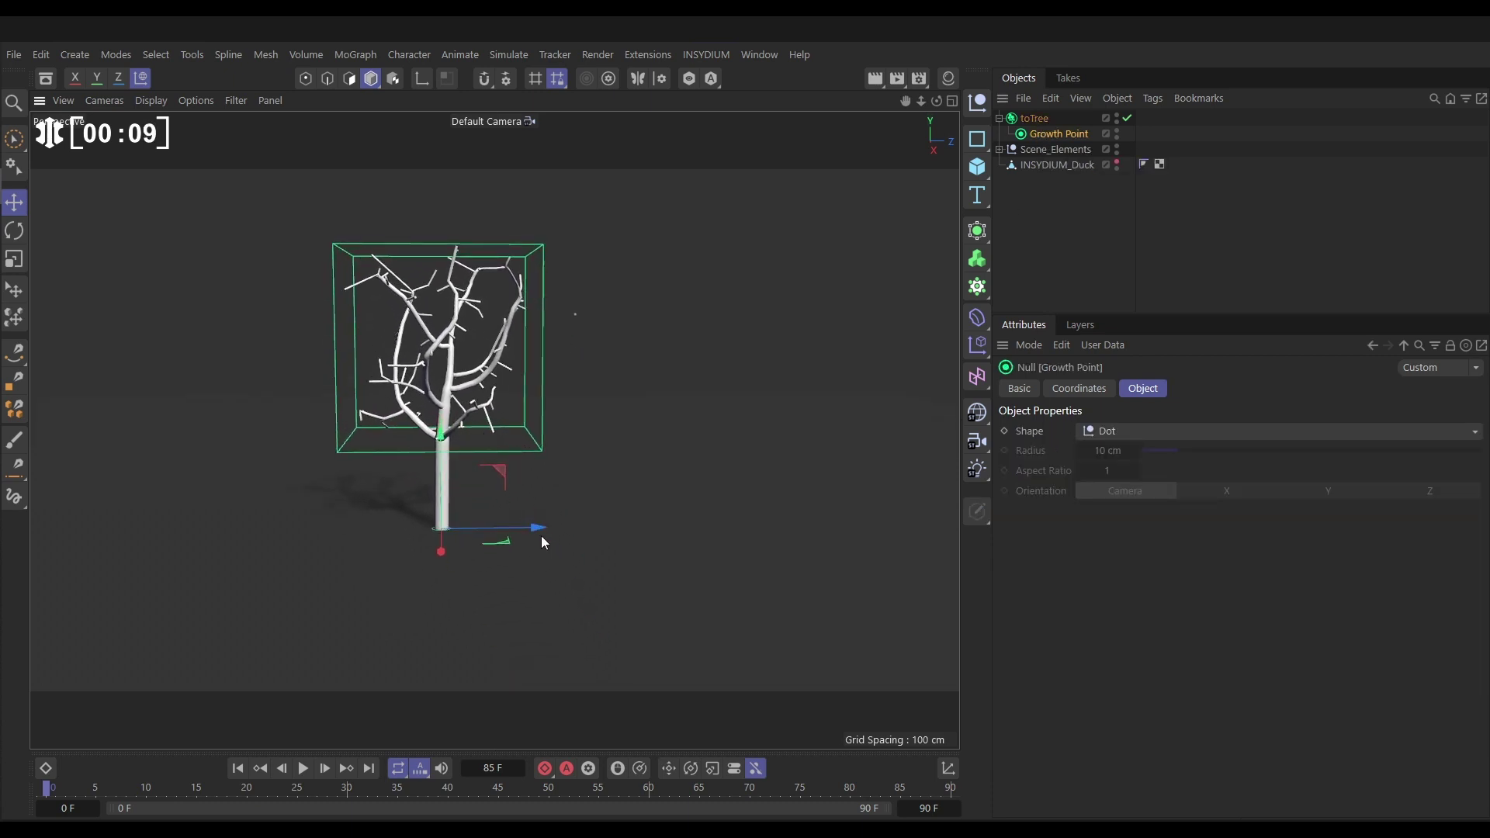
pyautogui.moveTo(543, 530)
pyautogui.mouseDown()
pyautogui.moveTo(639, 533)
pyautogui.moveTo(455, 533)
pyautogui.moveTo(531, 538)
pyautogui.mouseUp()
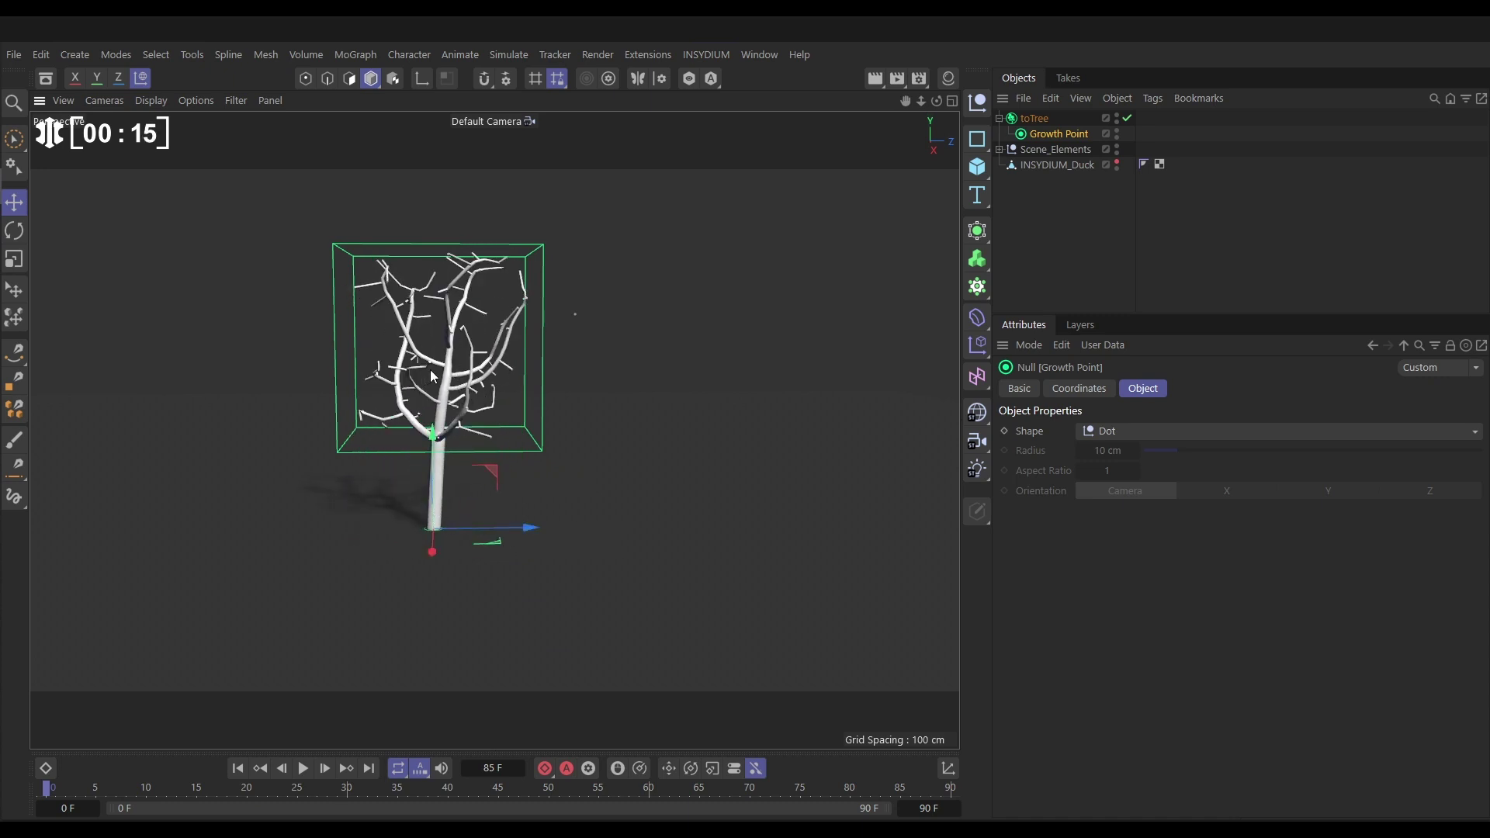
pyautogui.keyDown('alt'); pyautogui.moveTo(452, 386); pyautogui.dragTo(450, 403); pyautogui.keyUp('alt')
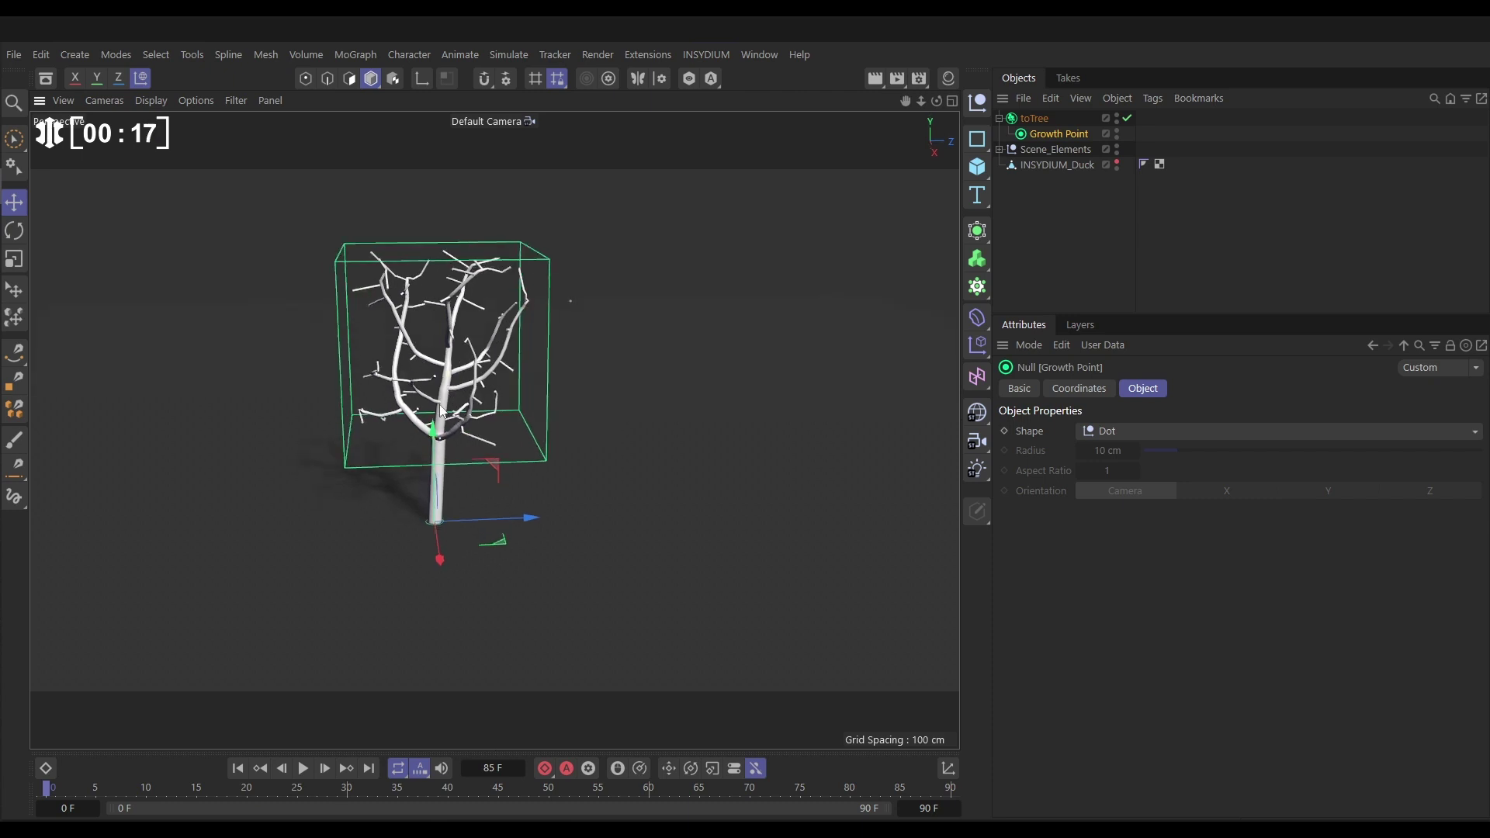
# Enable Crown Mesh in the toTree's Display settings and view the outline from above
pyautogui.click(1035, 118)
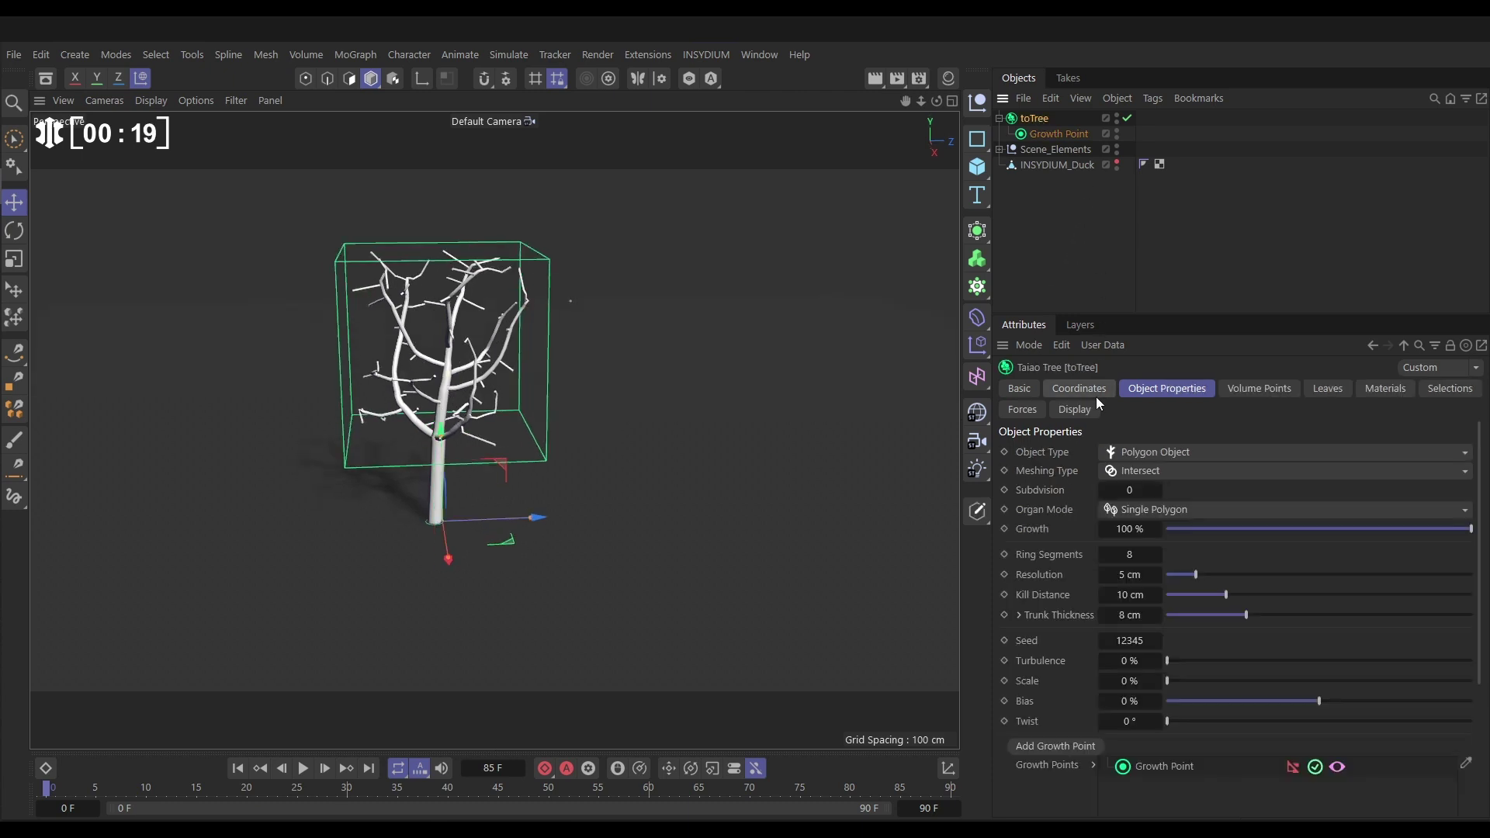
pyautogui.click(1075, 411)
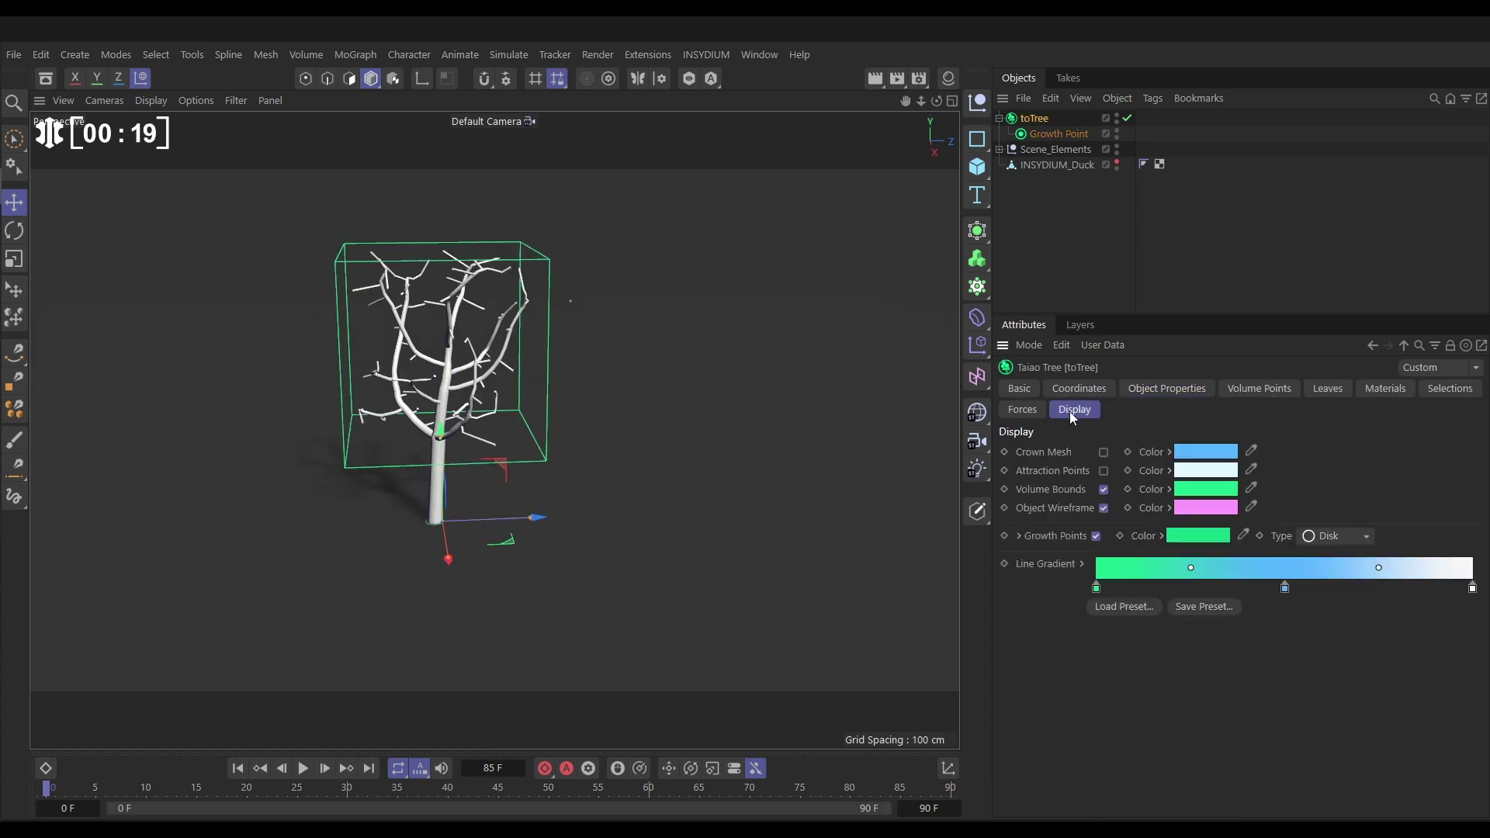
pyautogui.click(1104, 451)
pyautogui.scroll(5, 456, 380)
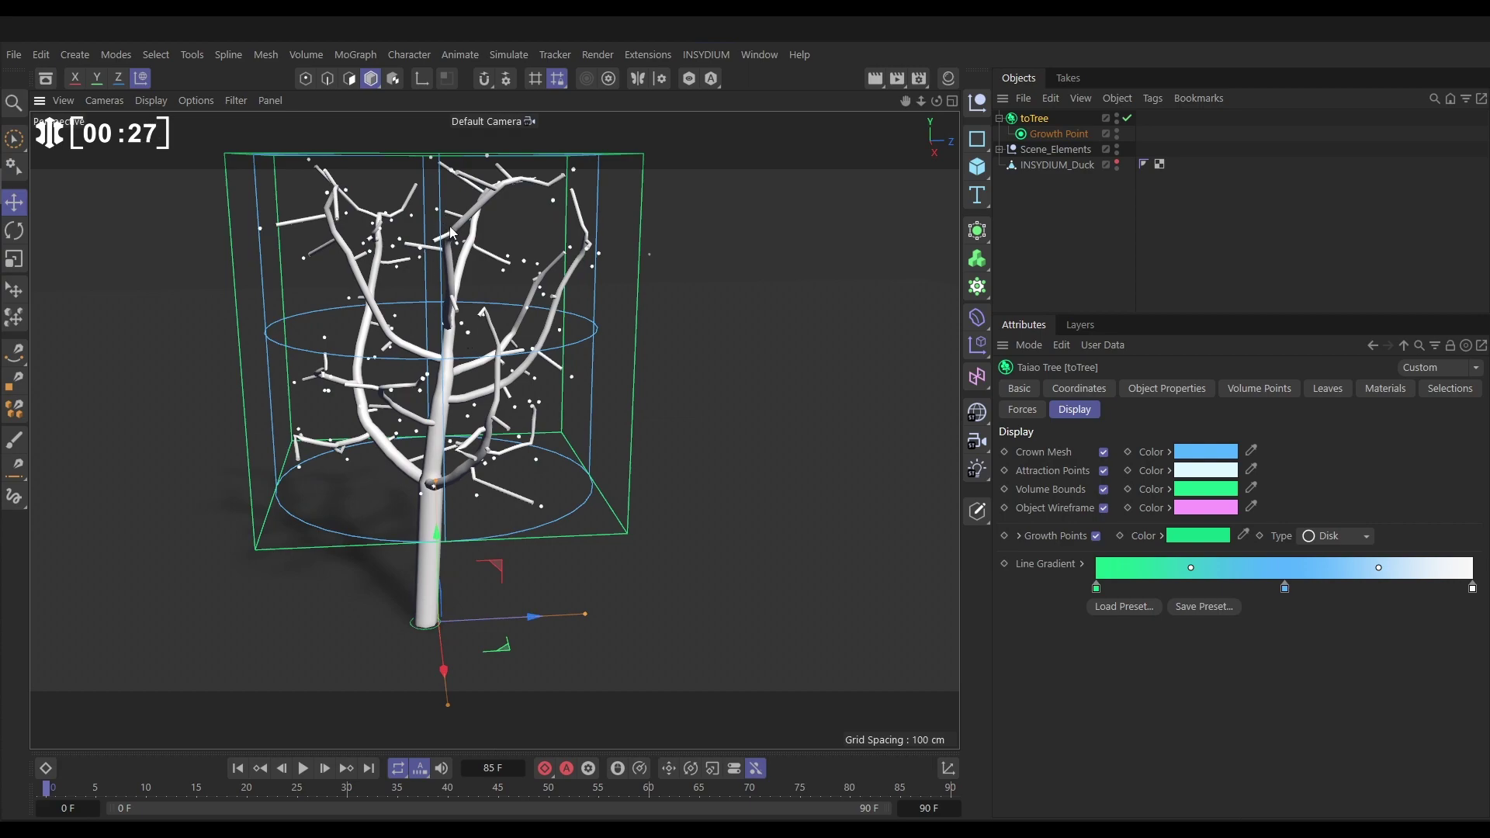
pyautogui.keyDown('alt'); pyautogui.moveTo(454, 342); pyautogui.dragTo(430, 295); pyautogui.keyUp('alt')
pyautogui.scroll(-5, 446, 354)
pyautogui.scroll(-2, 447, 355)
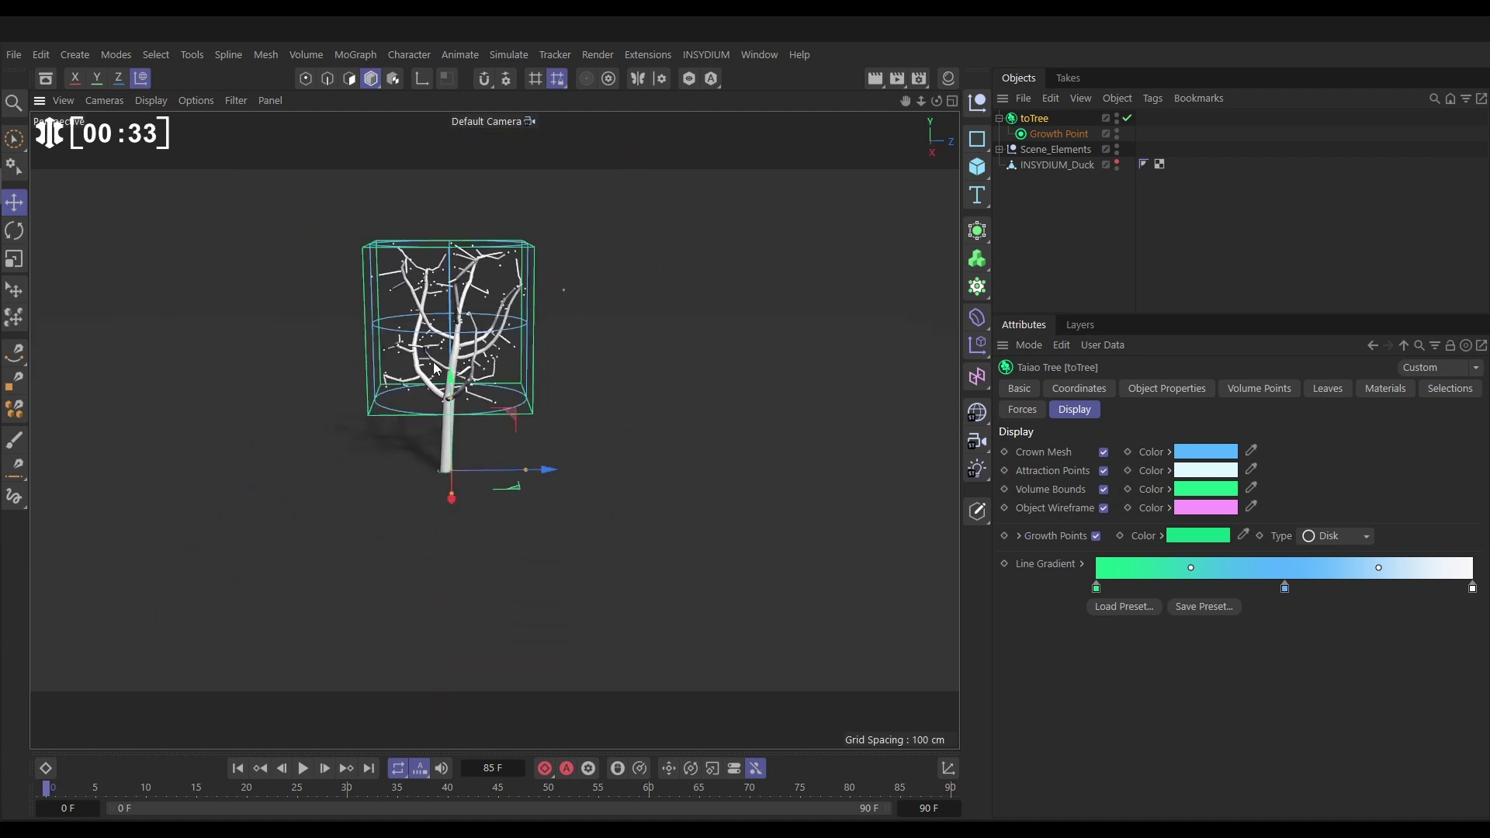
# Set the toTree's Attraction Points to 1000 for denser branching
pyautogui.click(1258, 390)
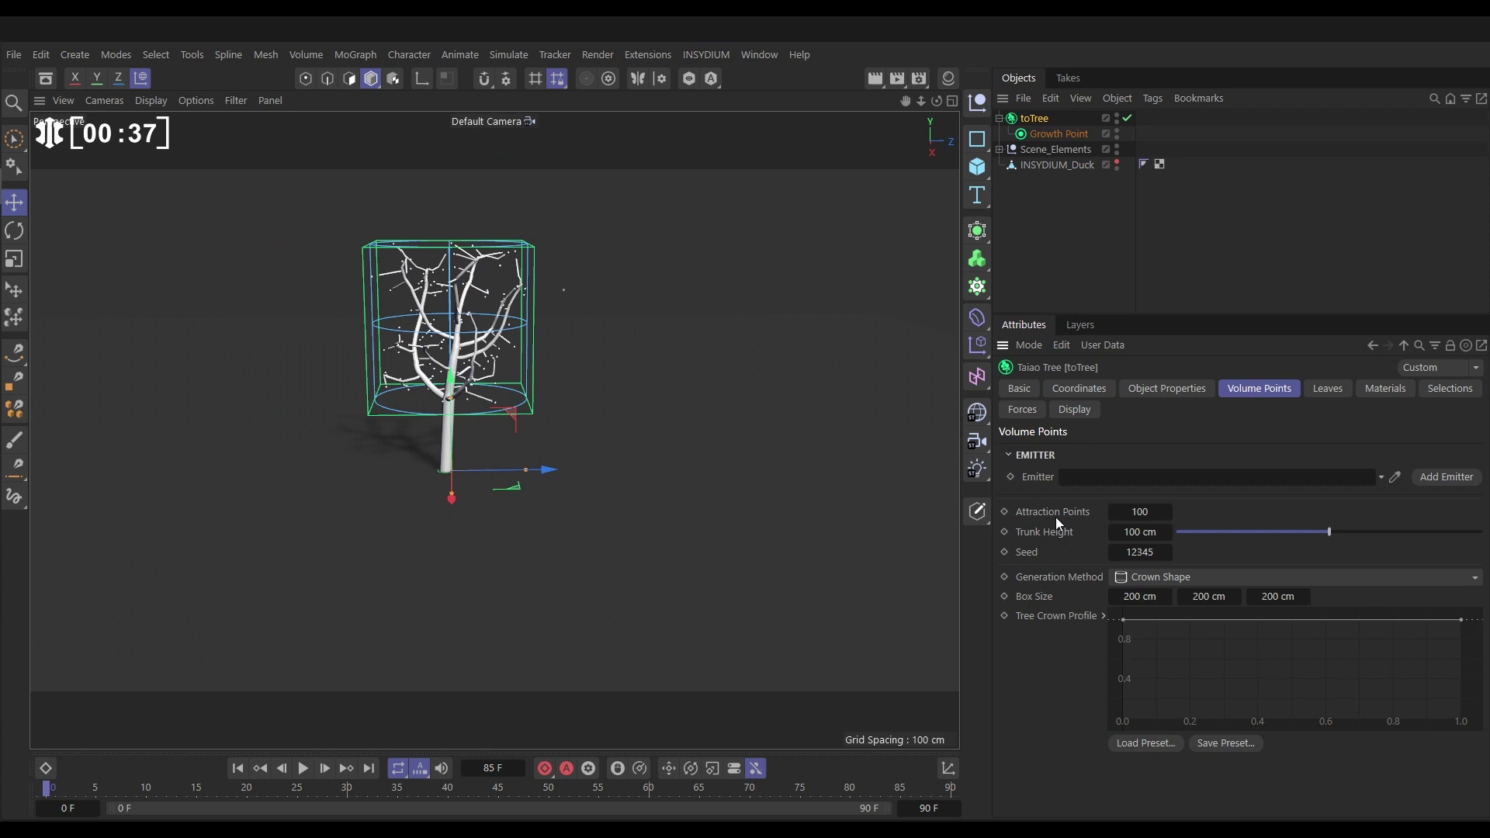
pyautogui.click(1118, 516)
pyautogui.write('1000')
pyautogui.press('Return')
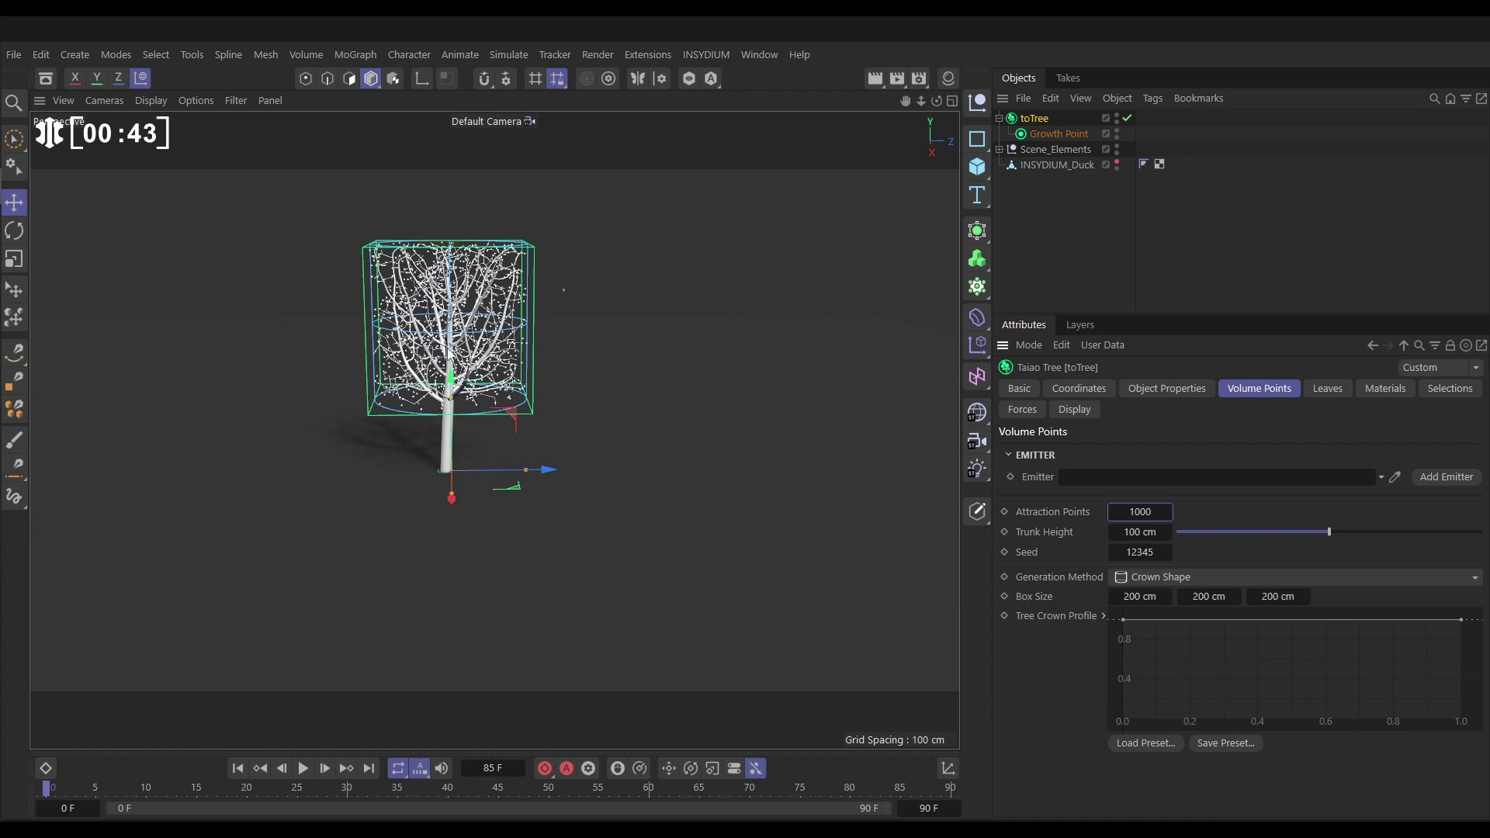
pyautogui.scroll(5, 454, 354)
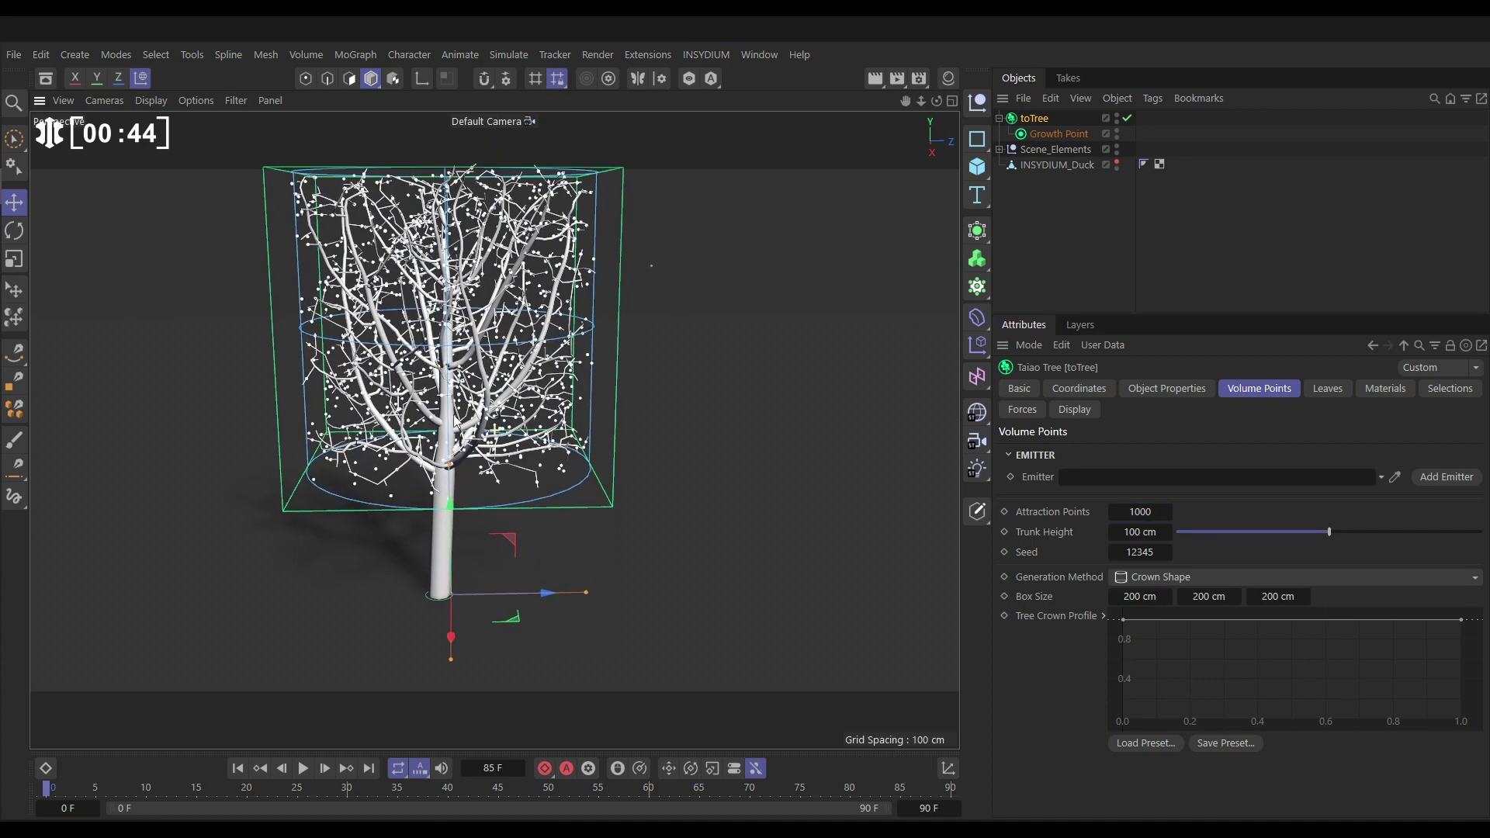
pyautogui.keyDown('alt'); pyautogui.moveTo(455, 418); pyautogui.dragTo(428, 455, button='middle'); pyautogui.keyUp('alt')
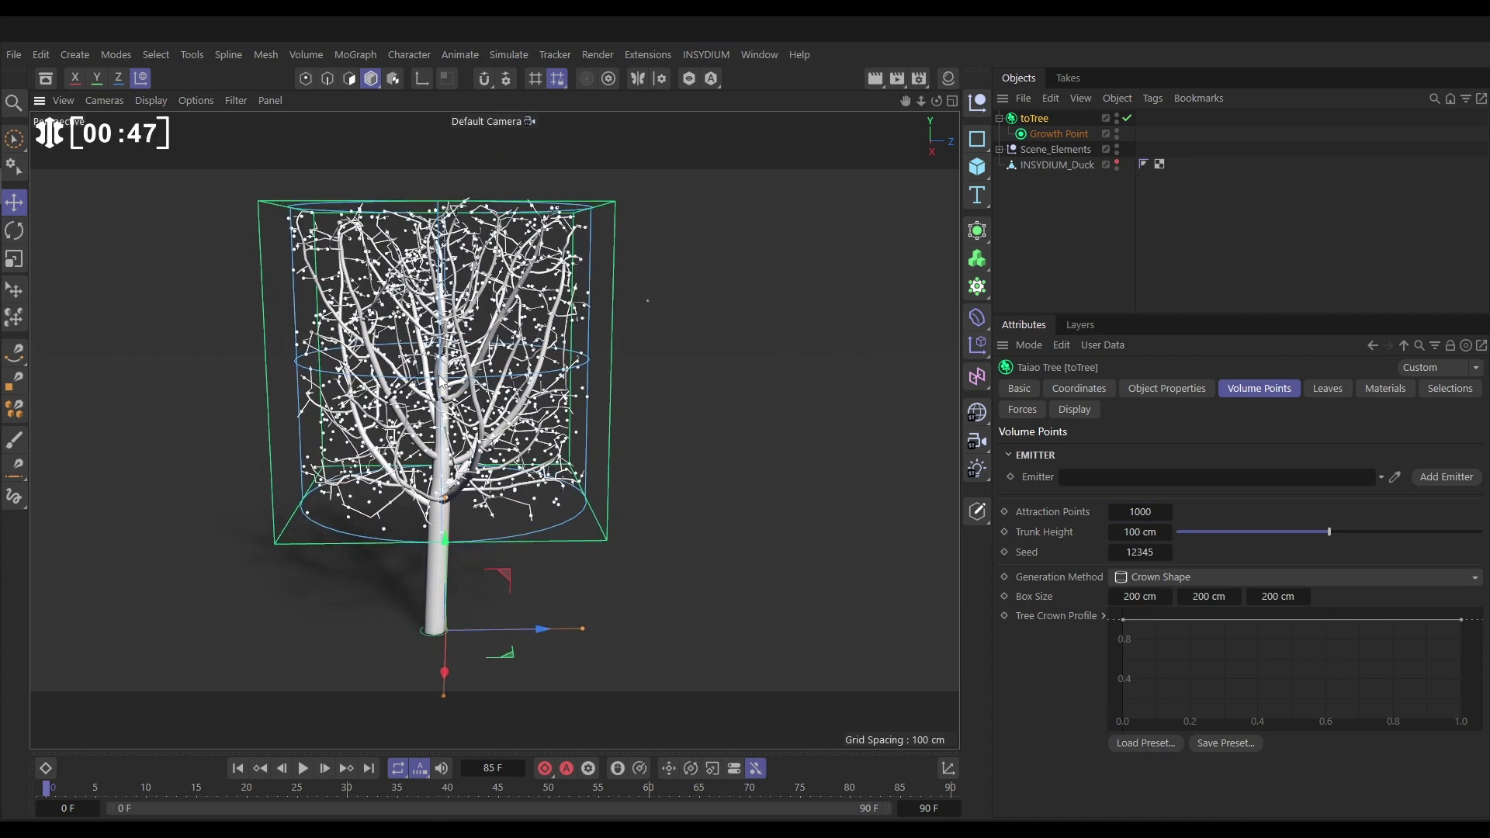
pyautogui.keyDown('alt'); pyautogui.moveTo(465, 368); pyautogui.dragTo(420, 373); pyautogui.keyUp('alt')
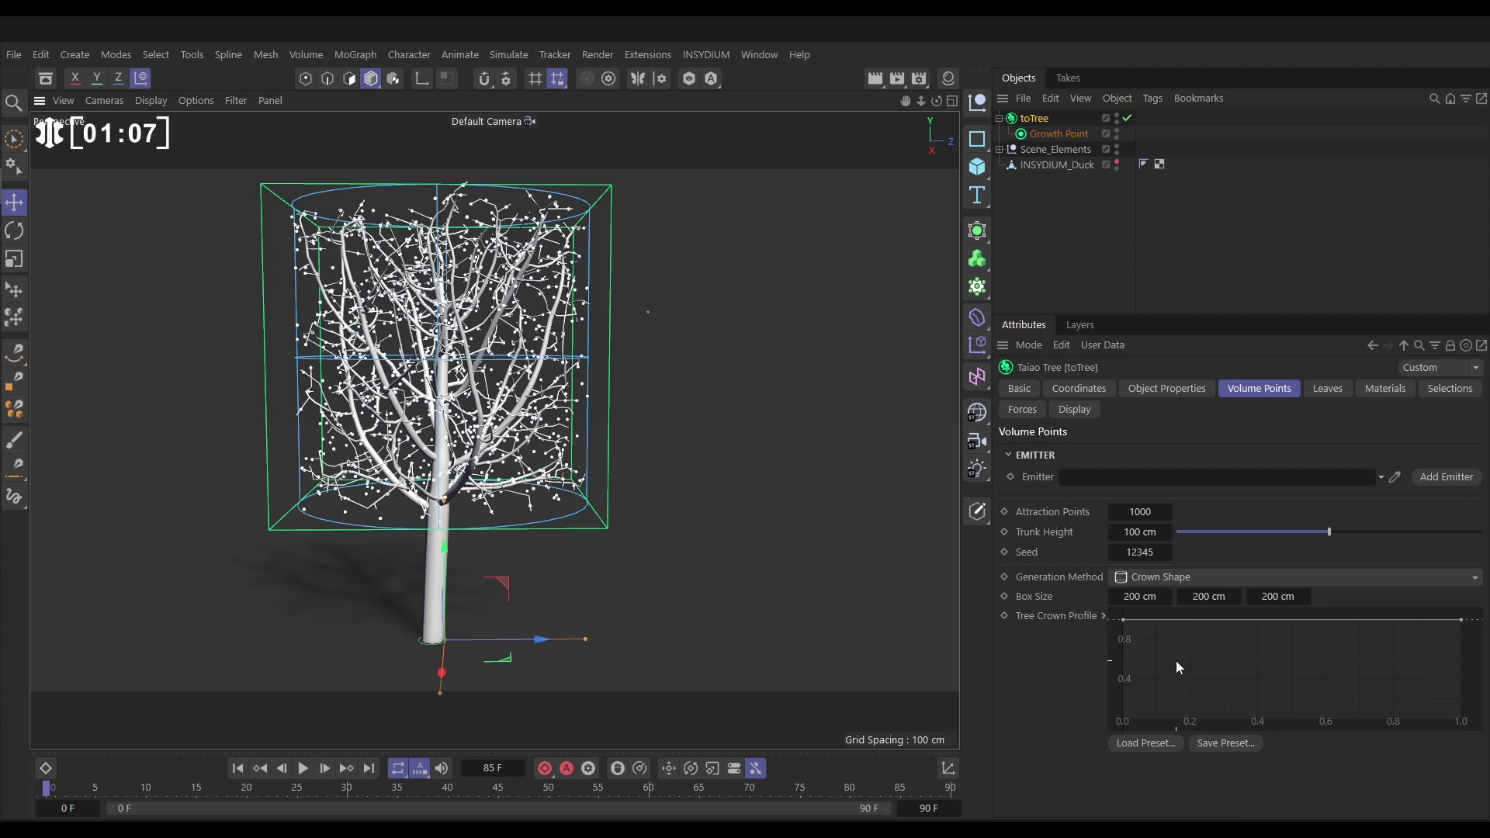
# Switch Generation Method to Volume Objects and unhide INSYDIUM_Duck
pyautogui.click(1162, 578)
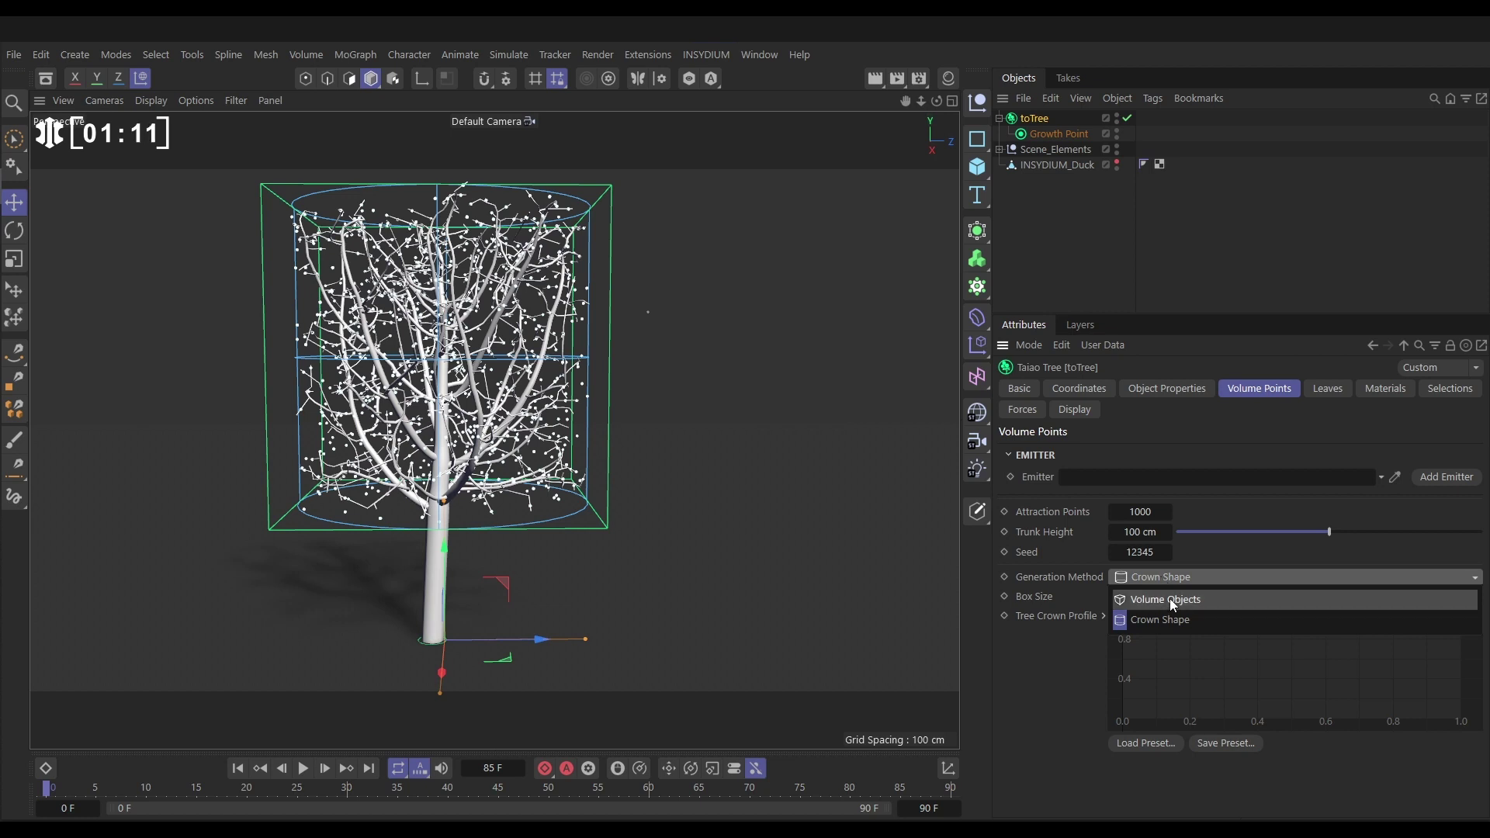
pyautogui.click(1172, 600)
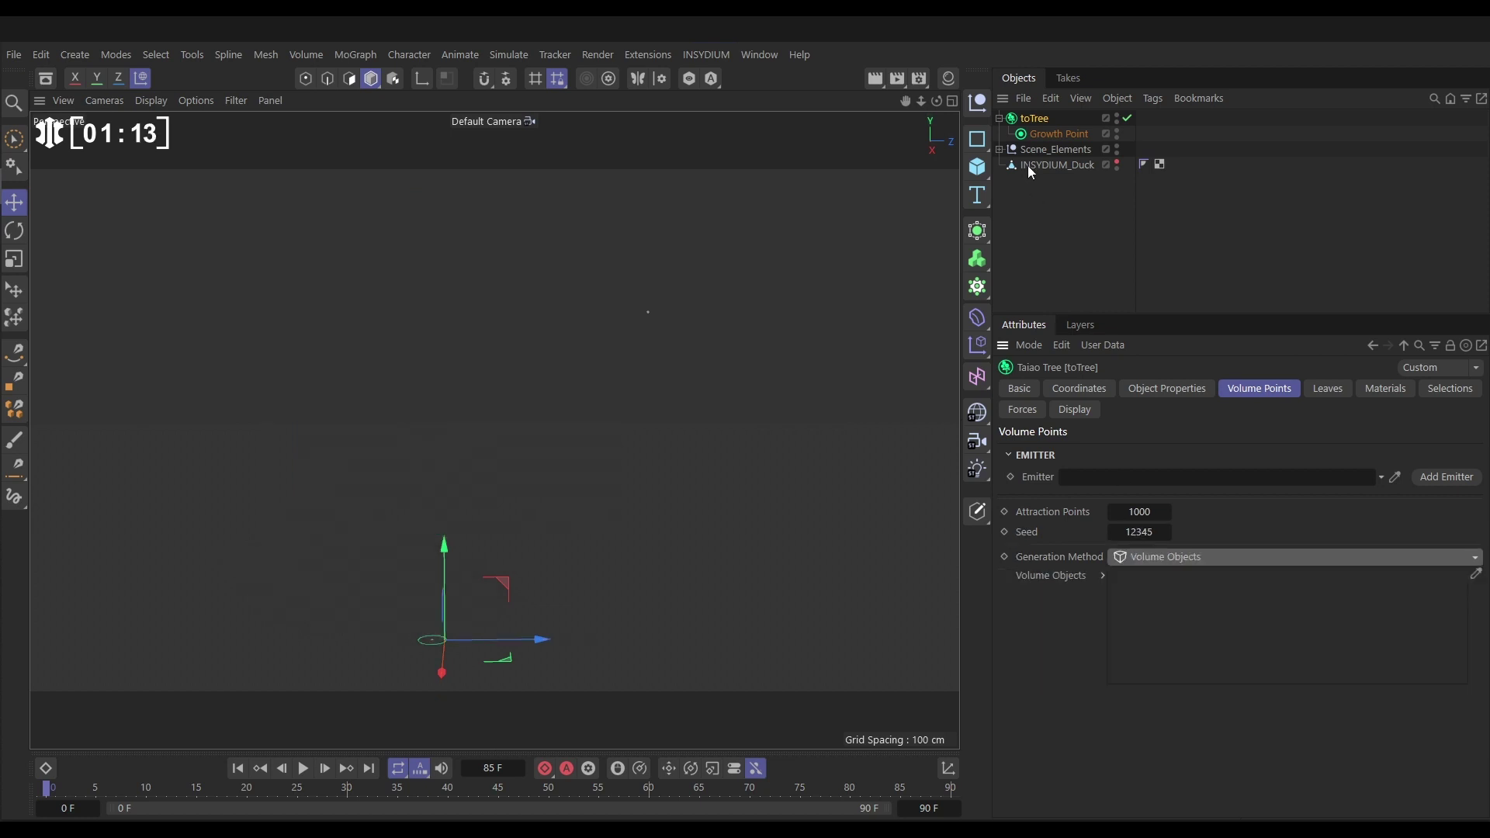
pyautogui.click(1116, 163)
pyautogui.keyDown('alt'); pyautogui.moveTo(372, 278); pyautogui.dragTo(473, 400); pyautogui.keyUp('alt')
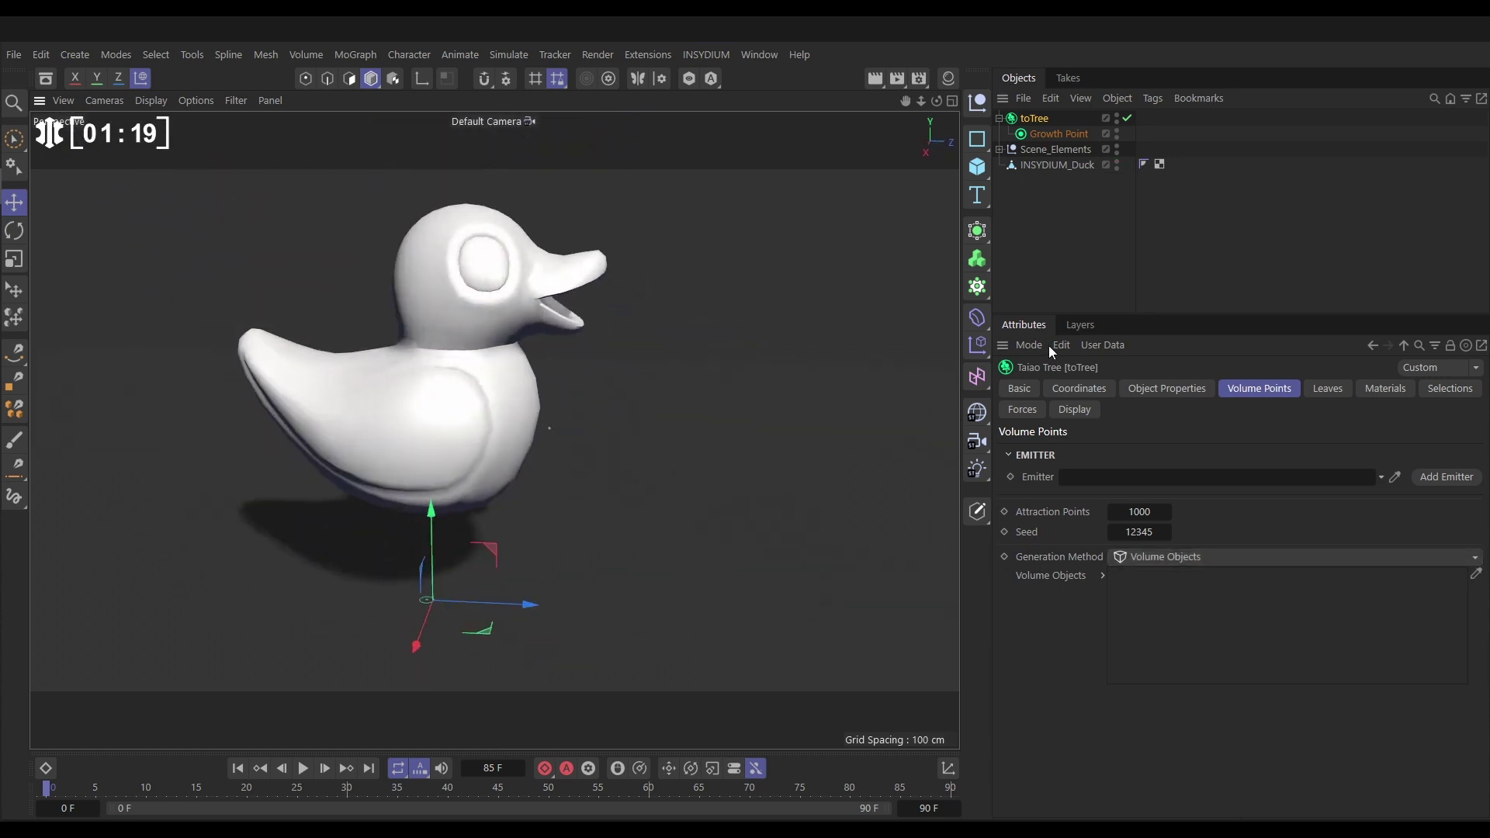
# Add INSYDIUM_Duck to the Volume Objects list, then hide the duck again
pyautogui.click(1050, 166)
pyautogui.moveTo(1169, 593); pyautogui.dragTo(1166, 614)
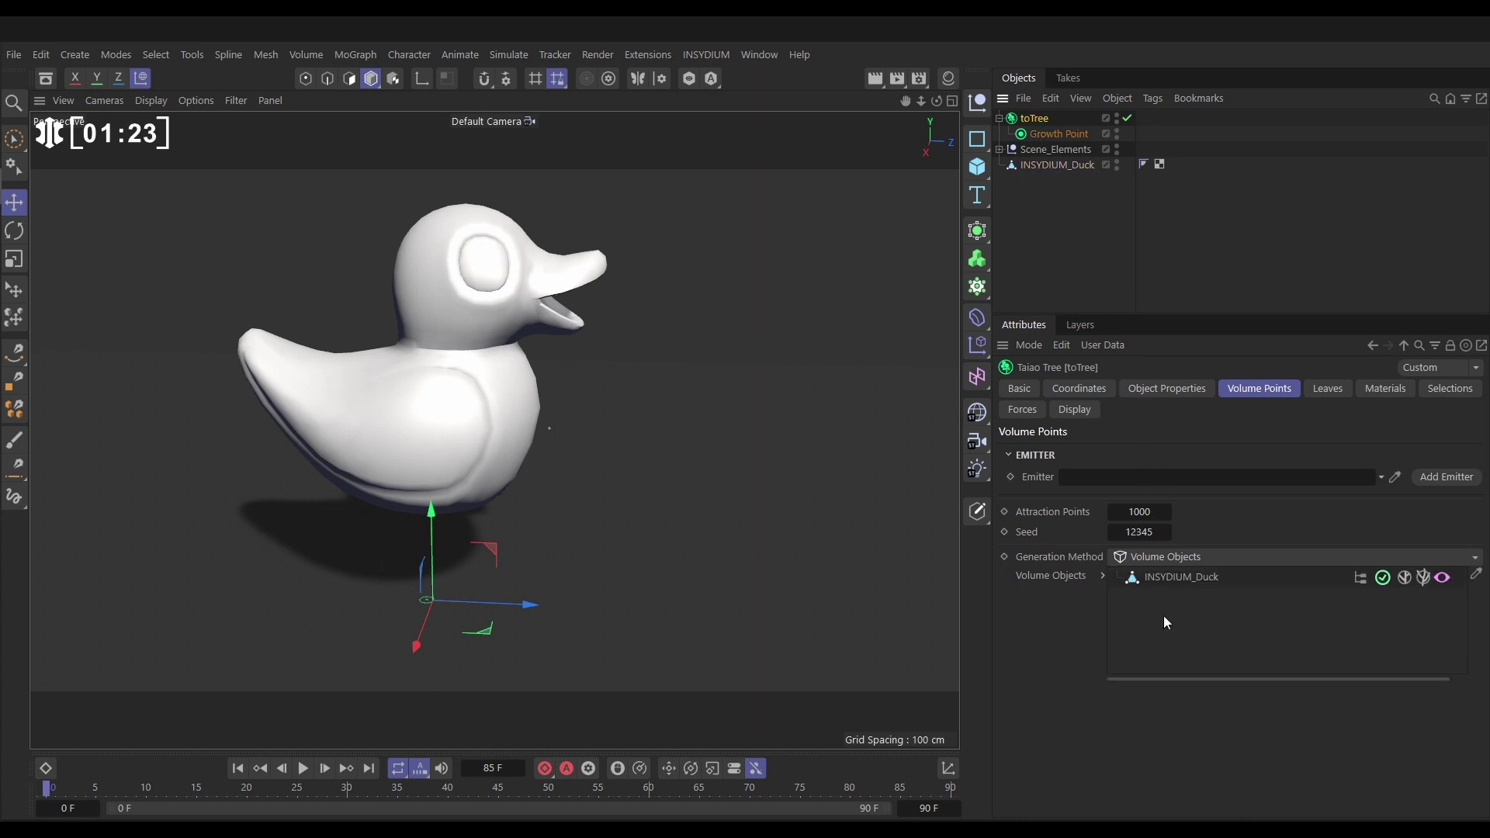
pyautogui.doubleClick(1117, 160)
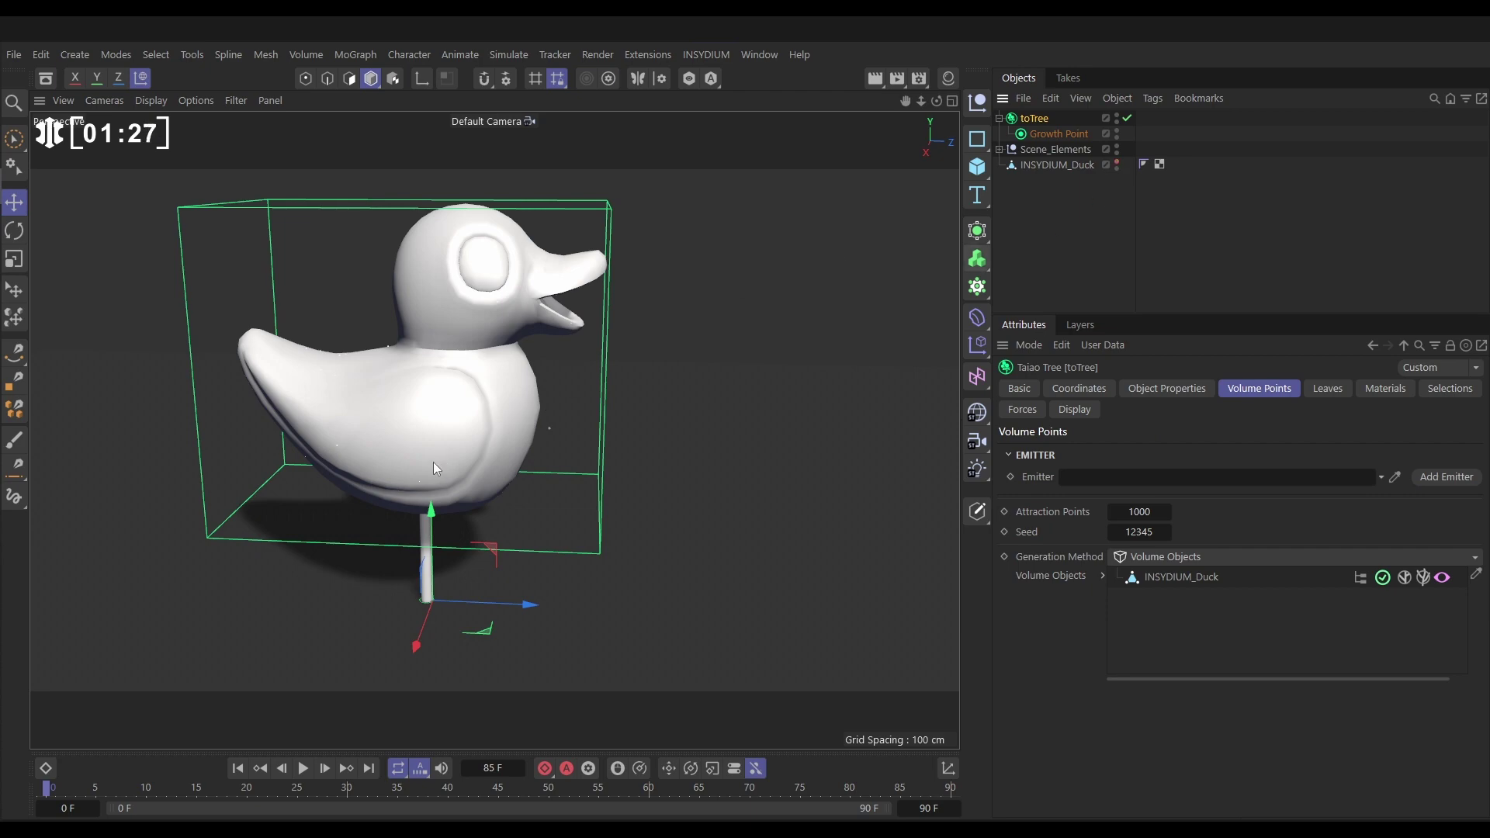
pyautogui.keyDown('alt'); pyautogui.moveTo(419, 423); pyautogui.dragTo(450, 431); pyautogui.keyUp('alt')
pyautogui.keyDown('alt'); pyautogui.moveTo(549, 343); pyautogui.dragTo(463, 439); pyautogui.keyUp('alt')
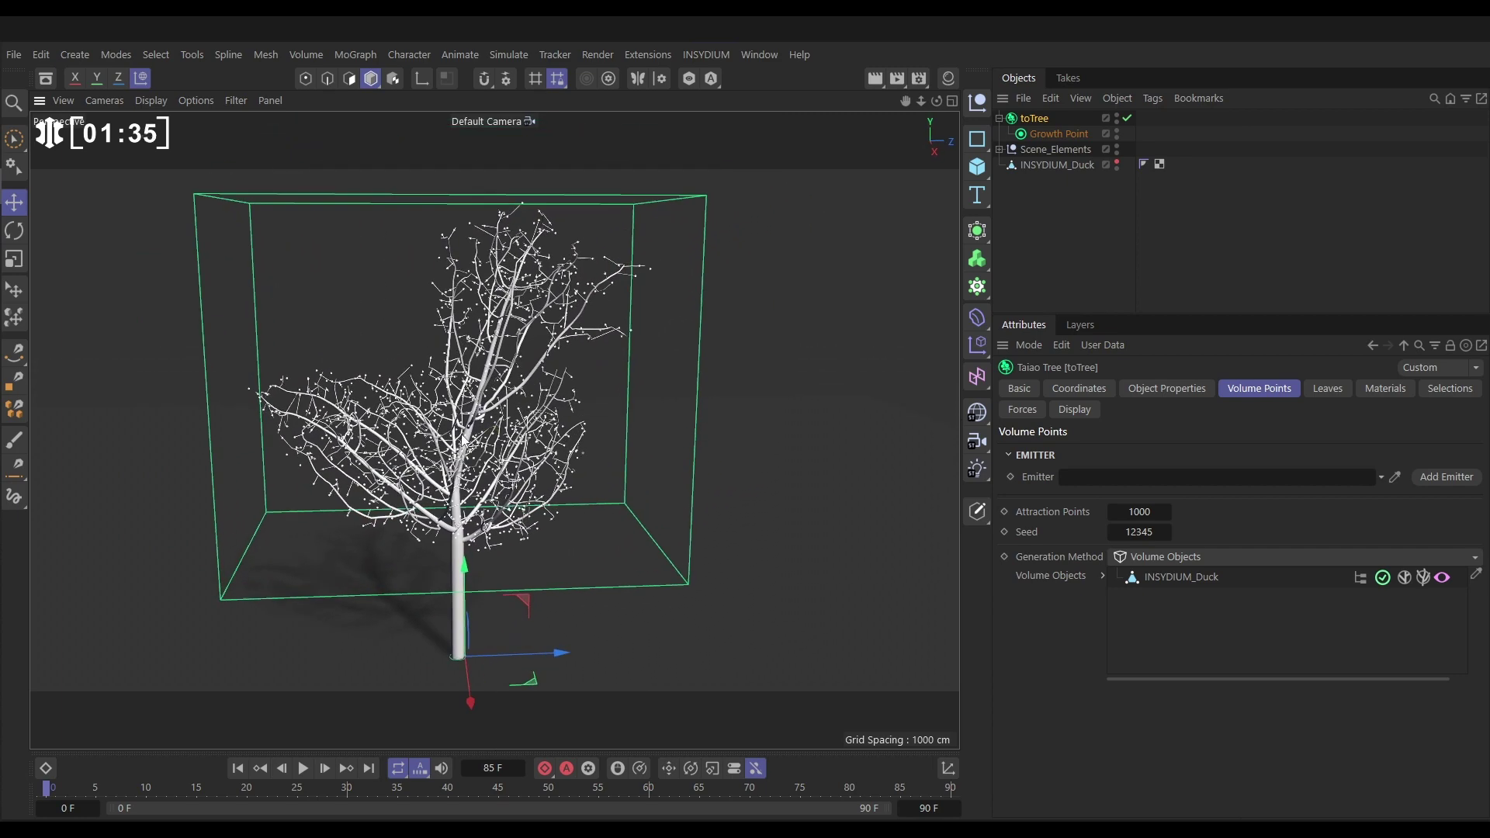
# Turn off the toTree's green volume bounds box and object wireframe display
pyautogui.click(1069, 410)
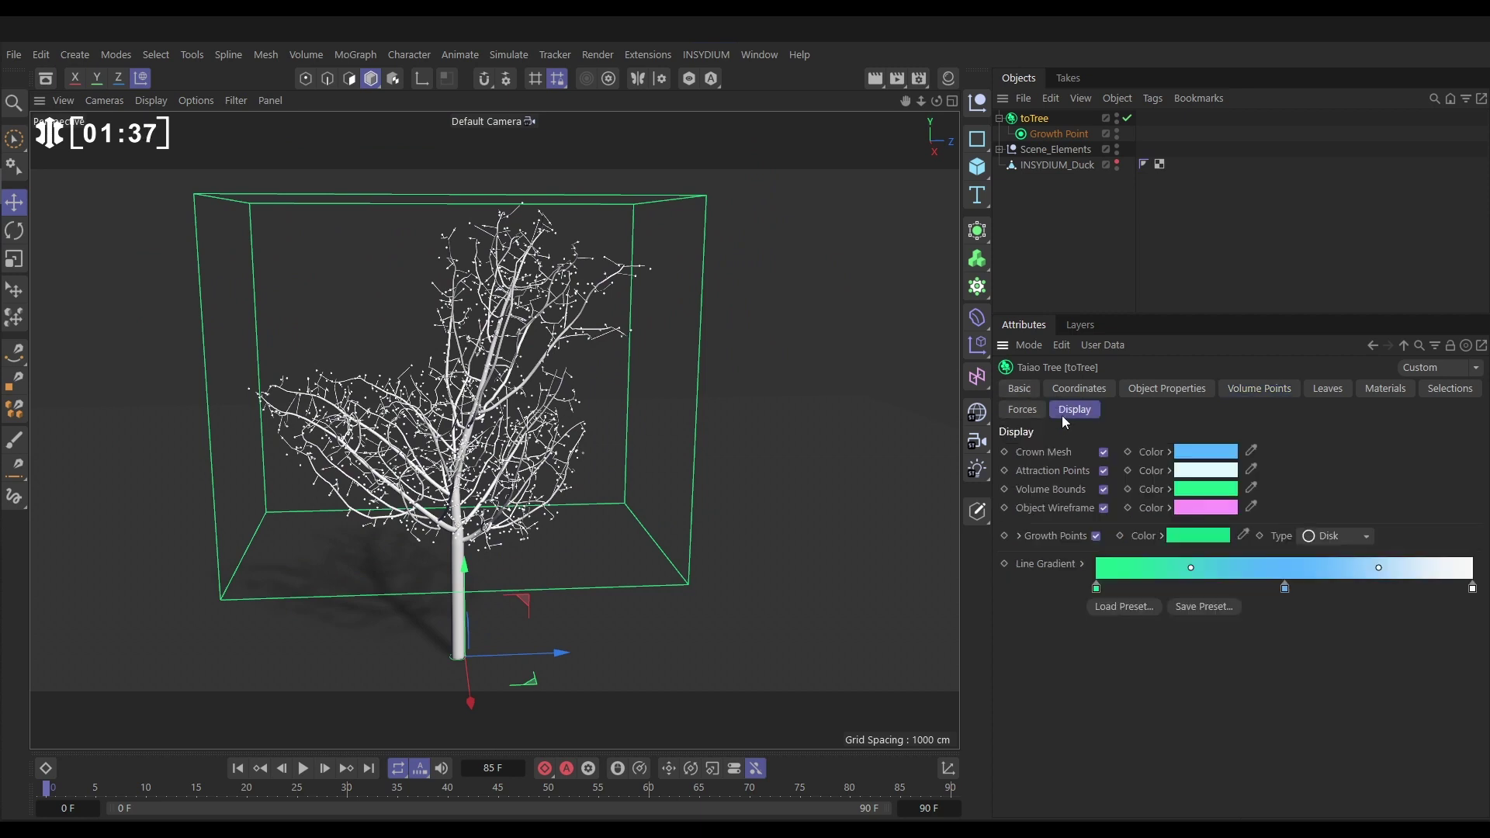
pyautogui.click(1104, 489)
pyautogui.click(1104, 508)
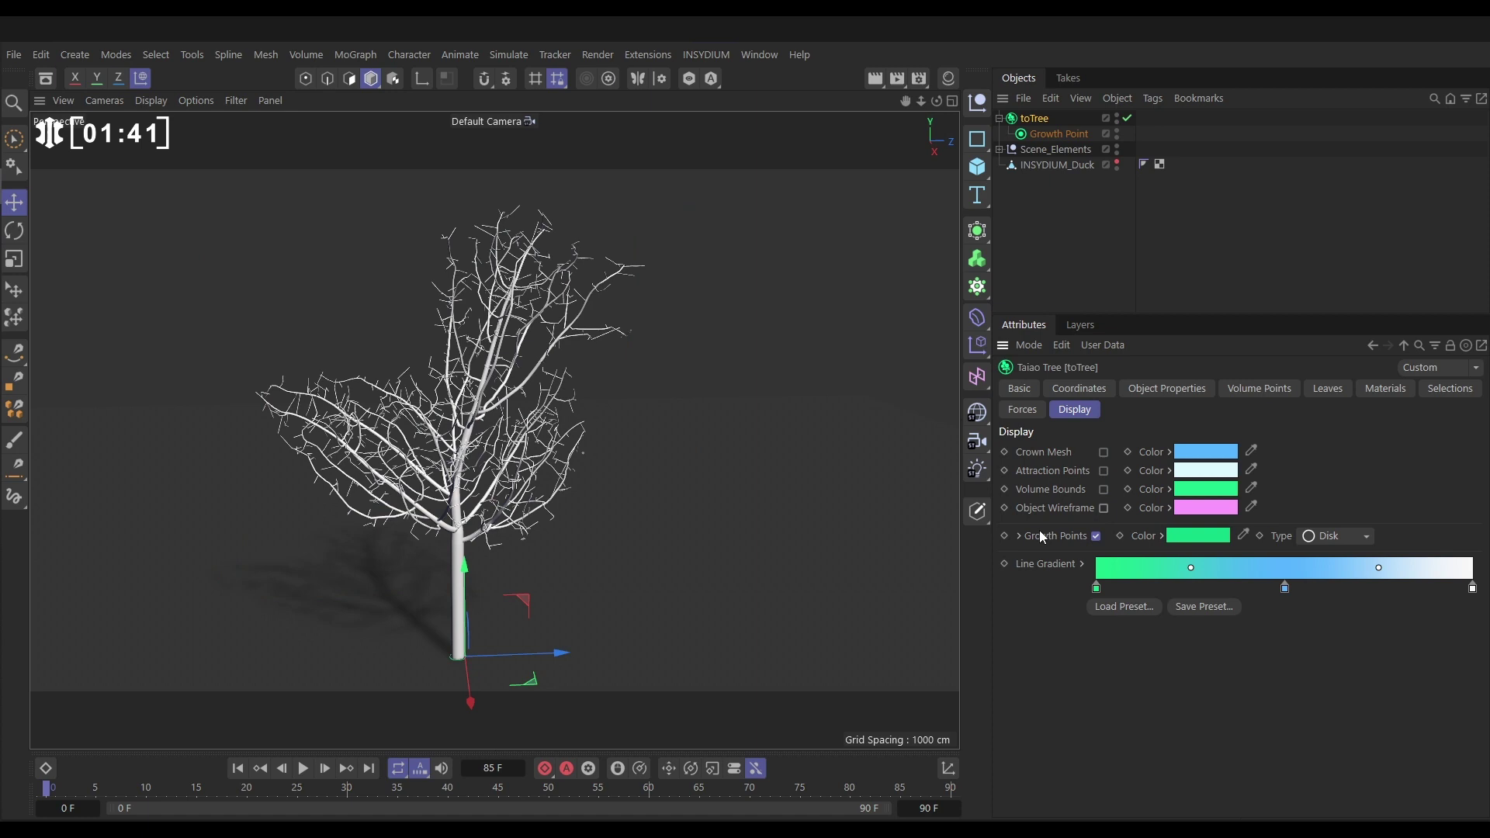
# Show the toTree's Object Properties and set the viewport to Gouraud Shading (Lines)
pyautogui.click(1166, 388)
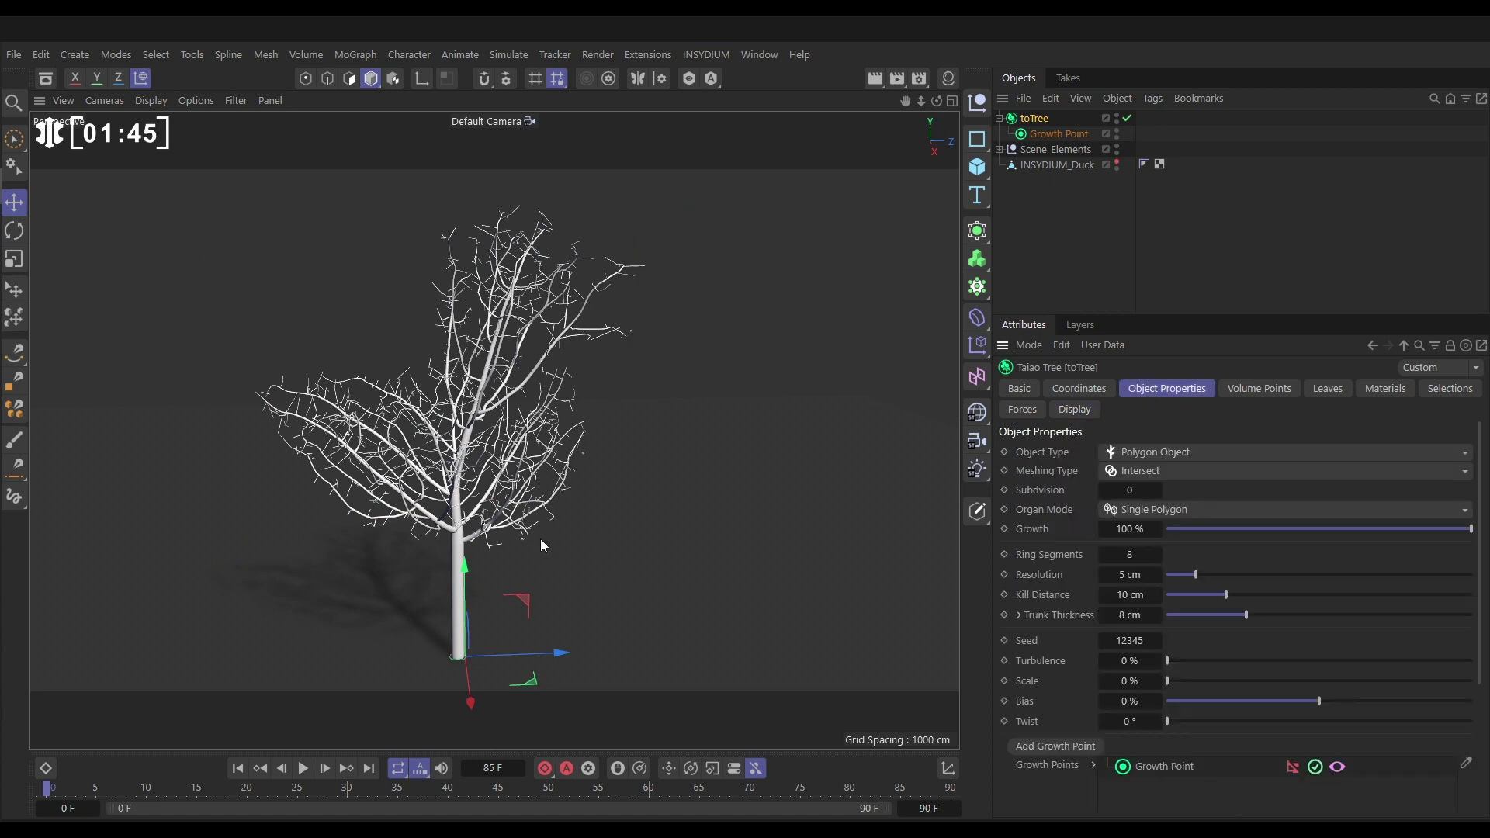
pyautogui.press('n')
pyautogui.press('b')
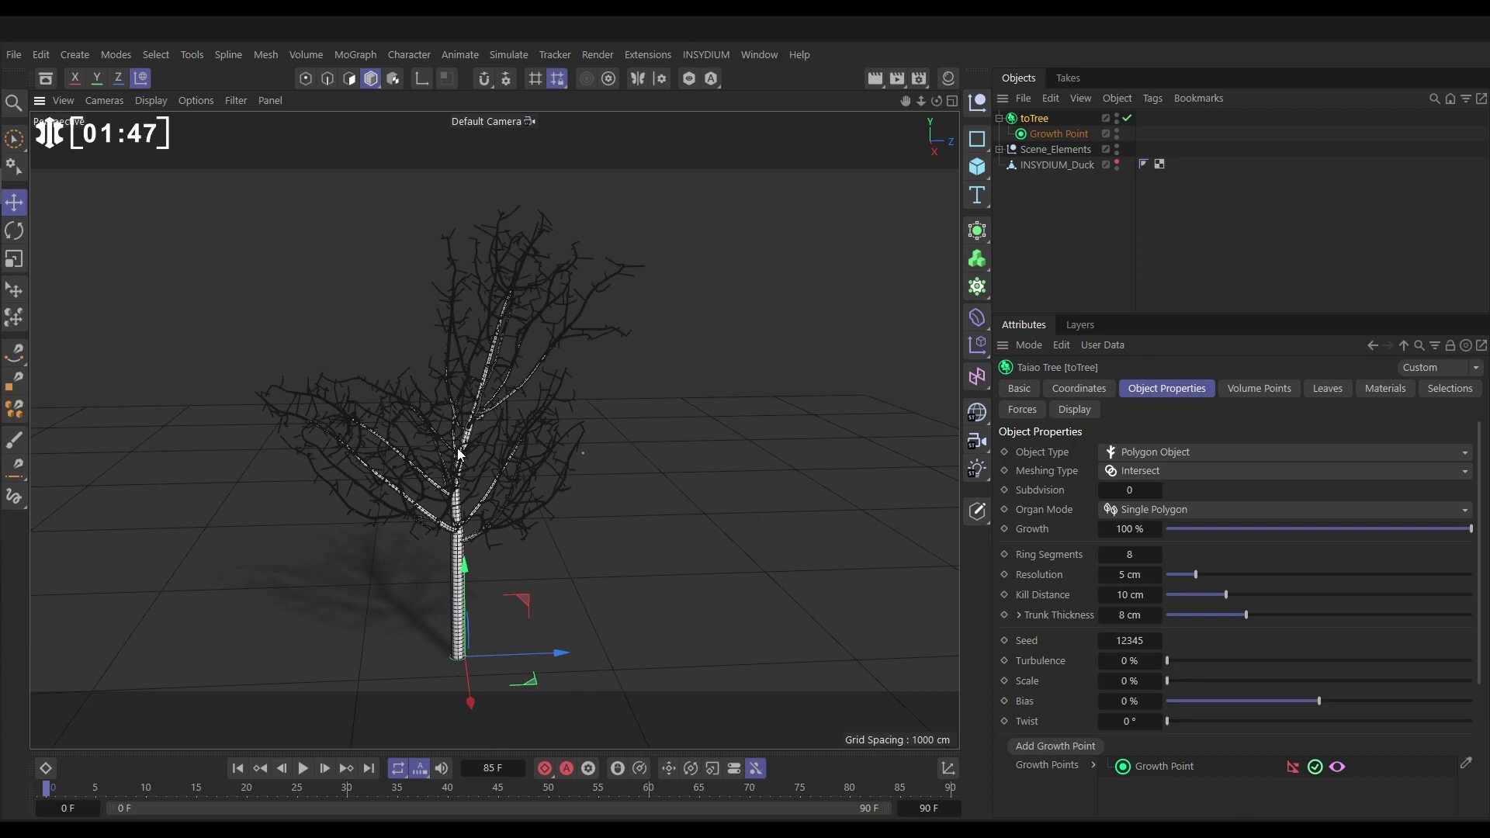
pyautogui.scroll(5, 497, 446)
pyautogui.scroll(2, 456, 497)
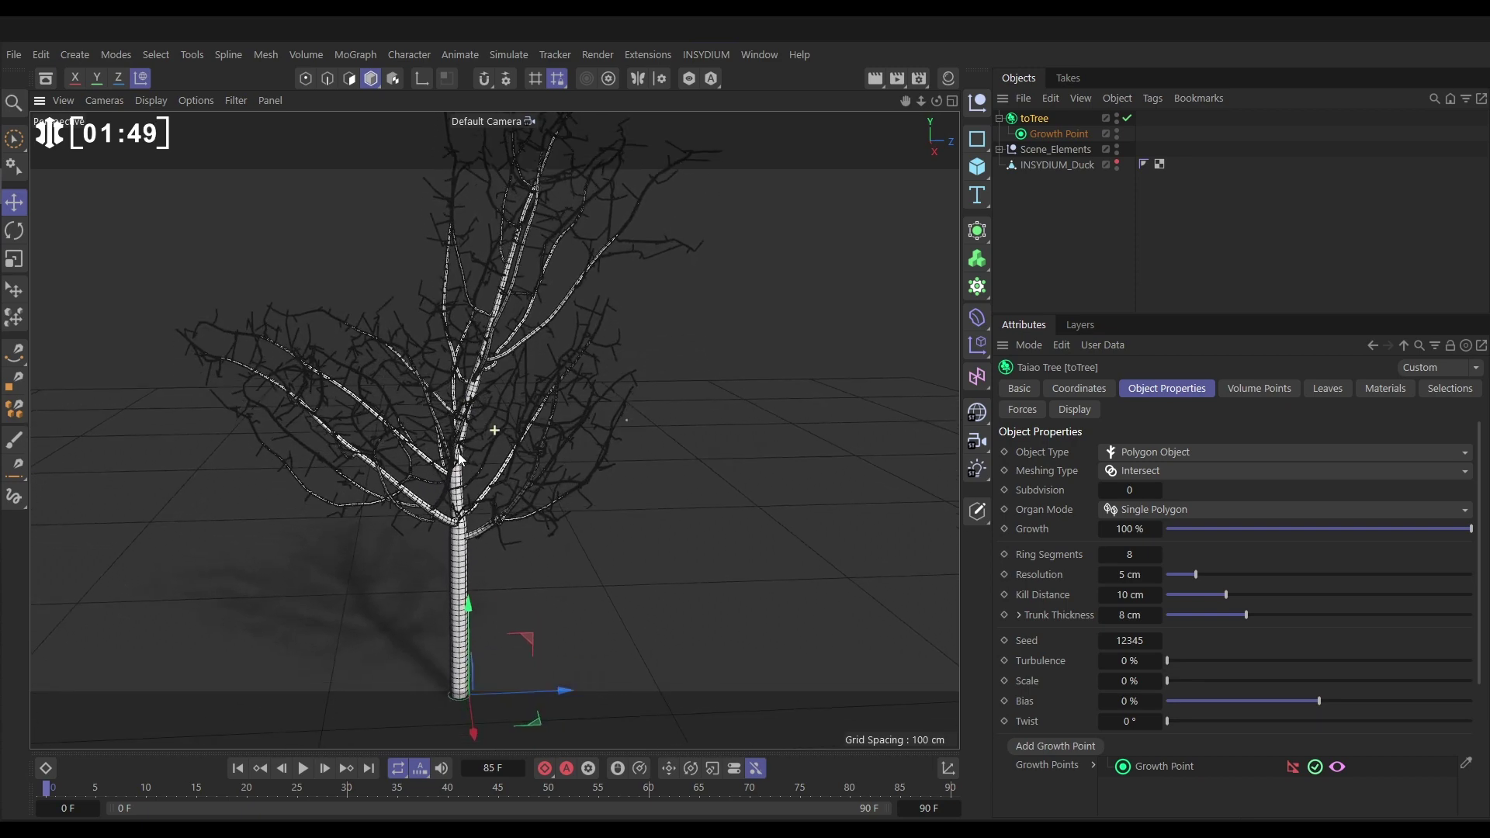
pyautogui.scroll(1, 466, 464)
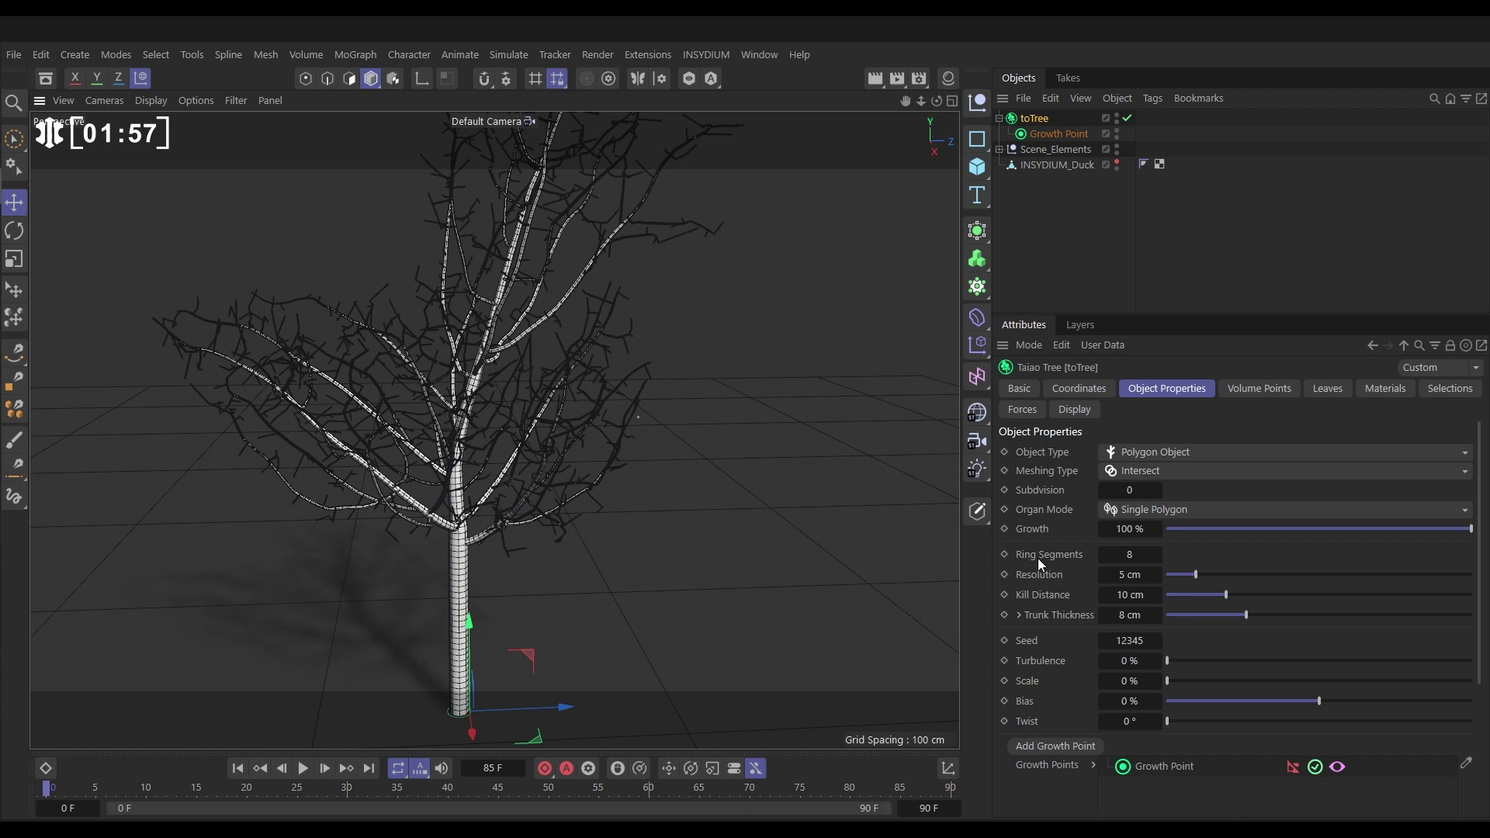
# Set Ring Segments to 6, Resolution to 10 cm, and Organ Mode to Multi Instances
pyautogui.click(1134, 555)
pyautogui.write('6')
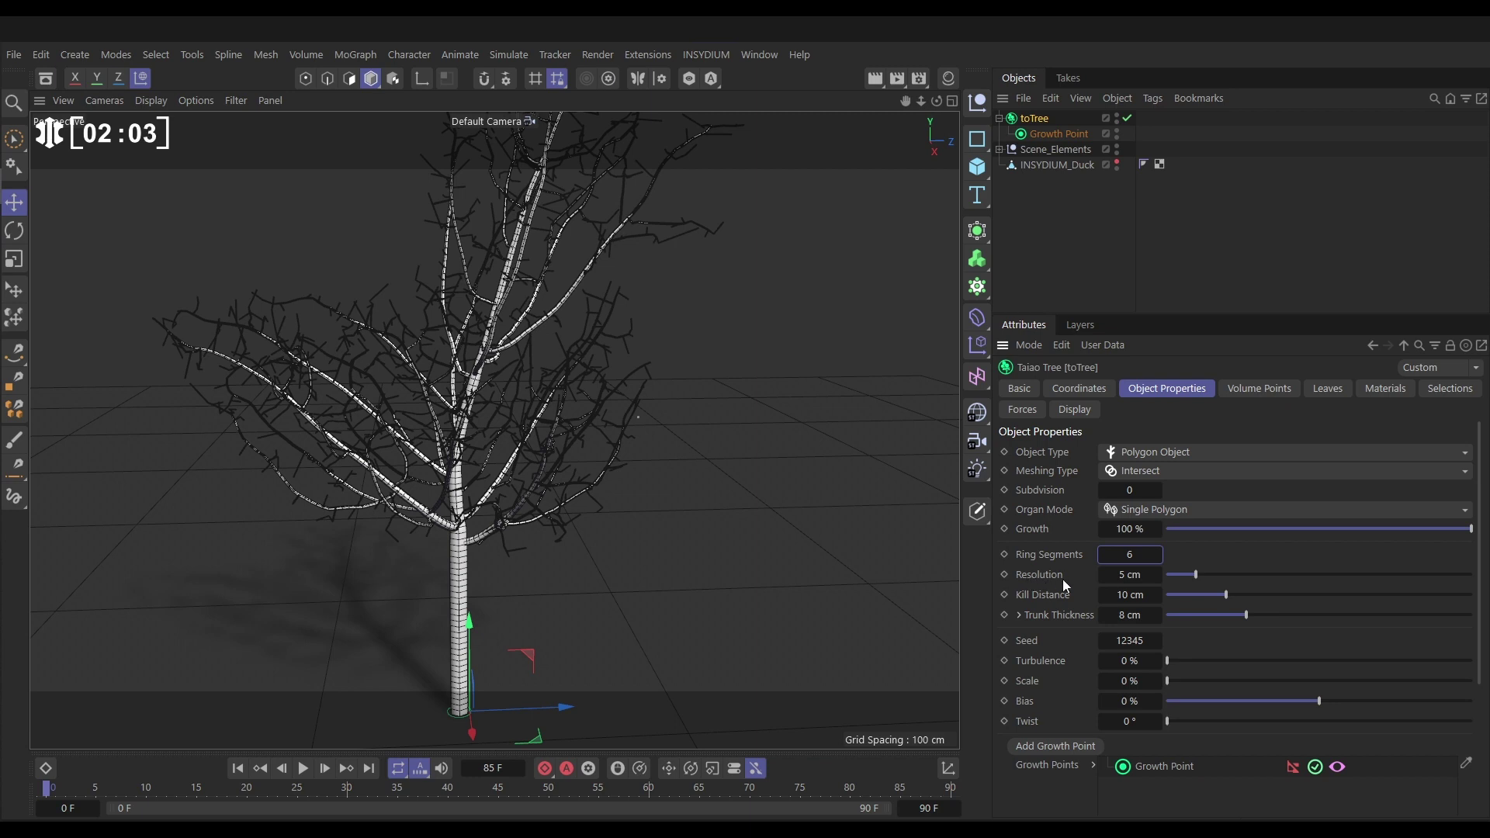
pyautogui.click(1130, 575)
pyautogui.write('10')
pyautogui.press('Return')
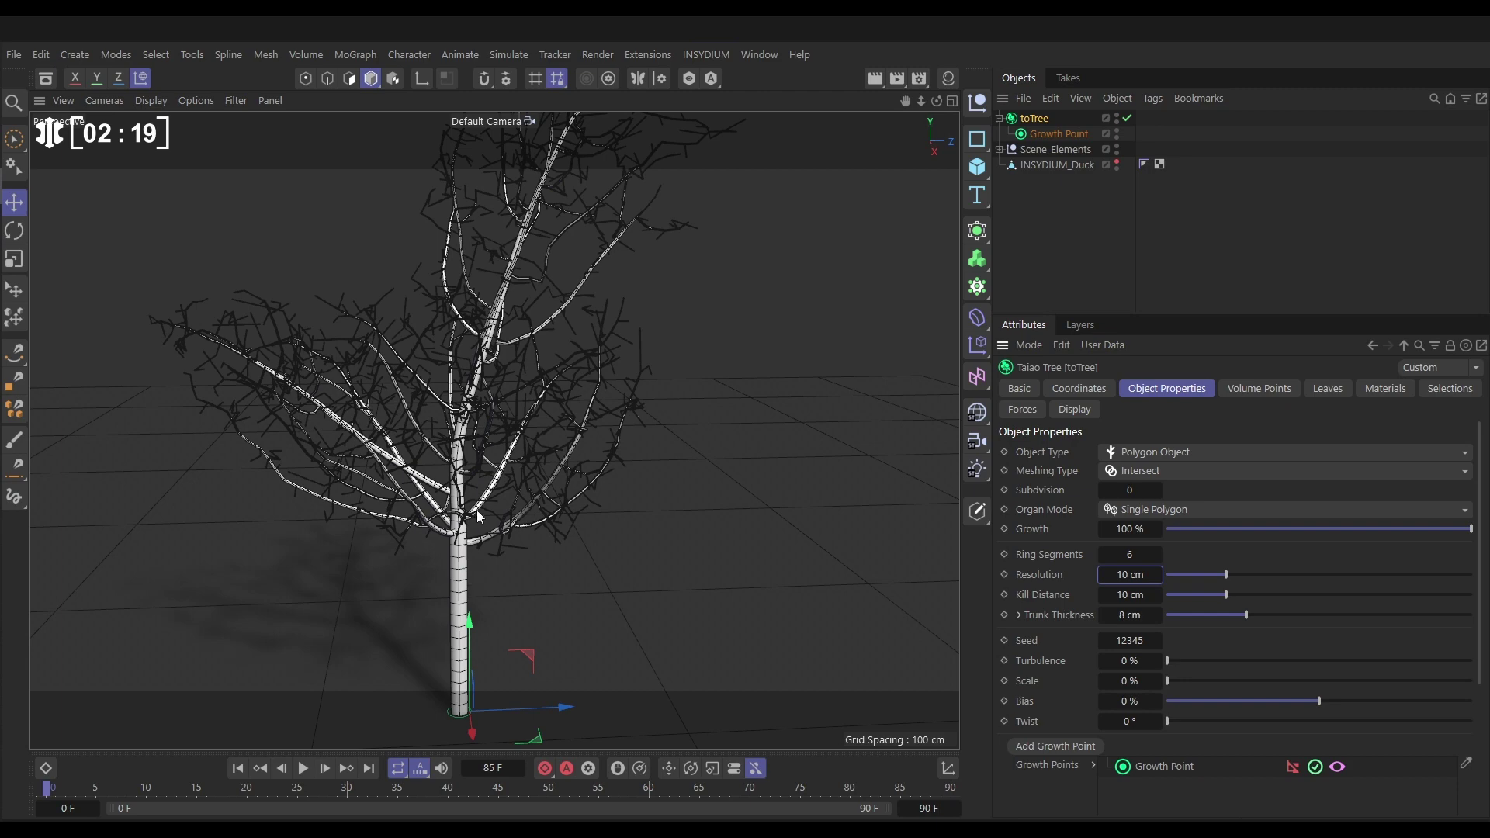
pyautogui.scroll(-5, 459, 466)
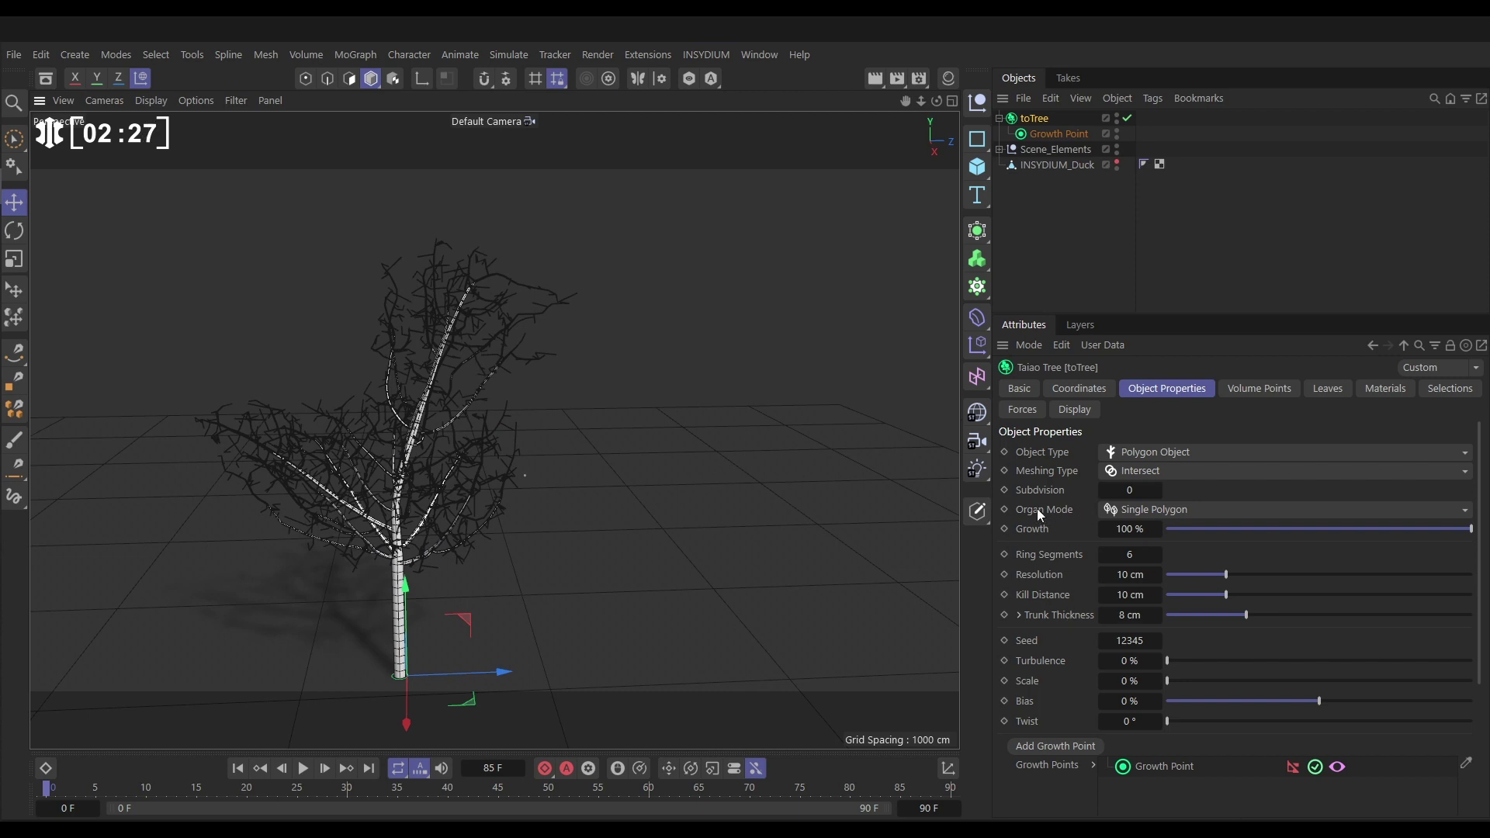
pyautogui.click(1140, 509)
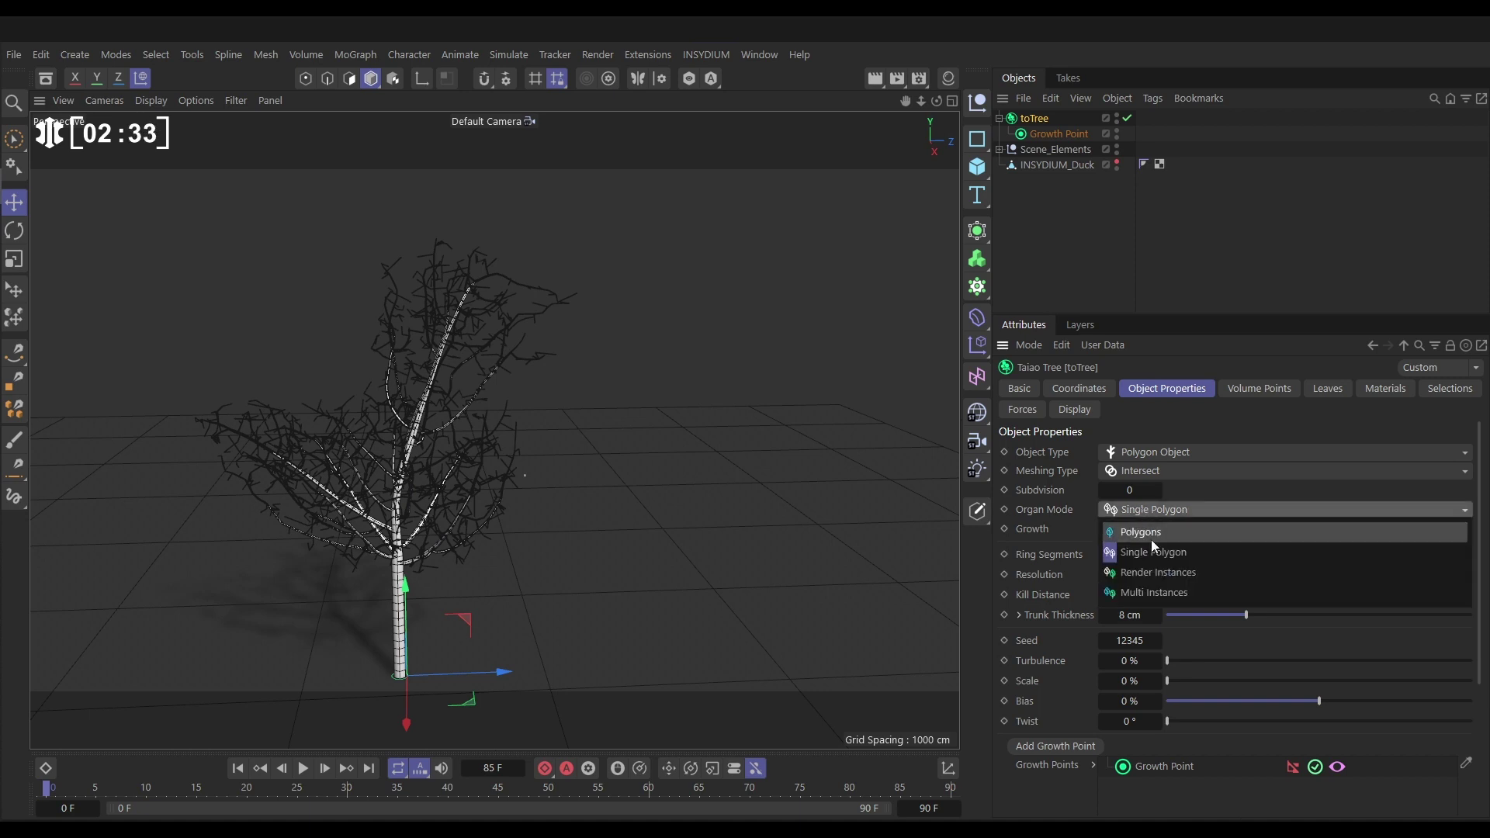
pyautogui.click(1171, 593)
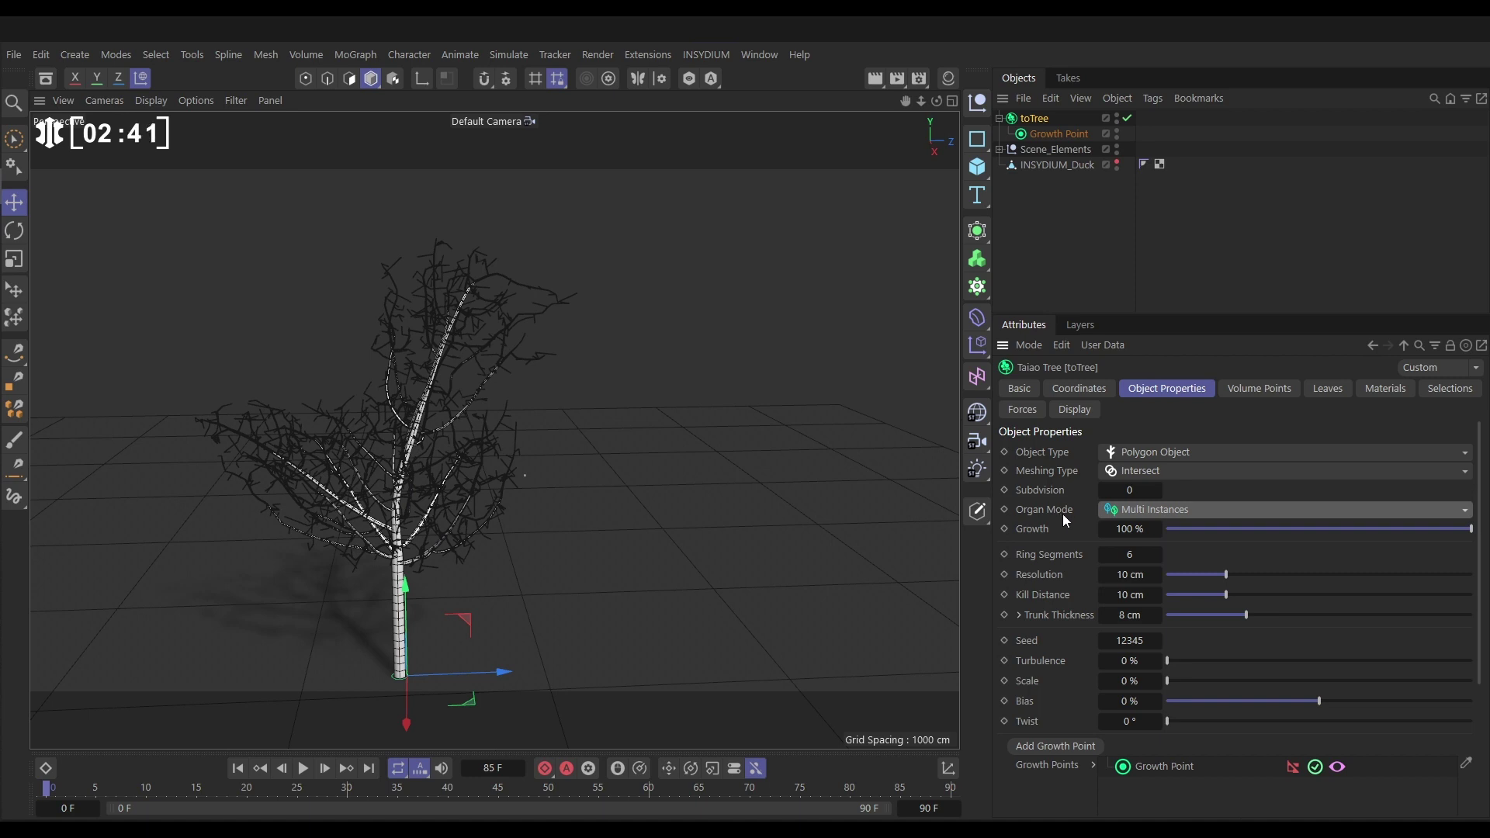
# Check Use Leaves in the toTree's Leaves tab to fill the branches at 50% density
pyautogui.click(1327, 386)
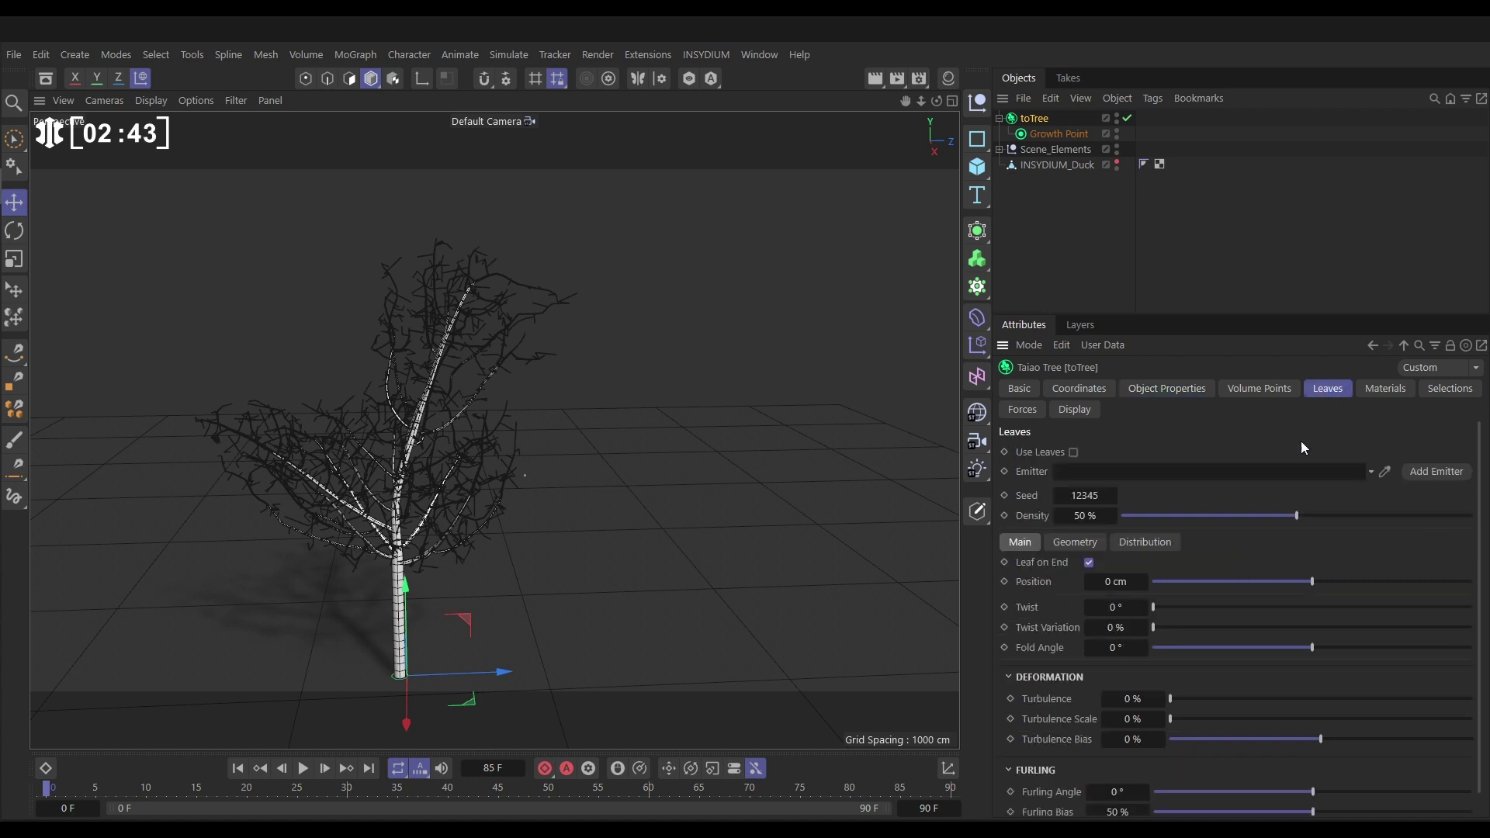
pyautogui.click(1073, 452)
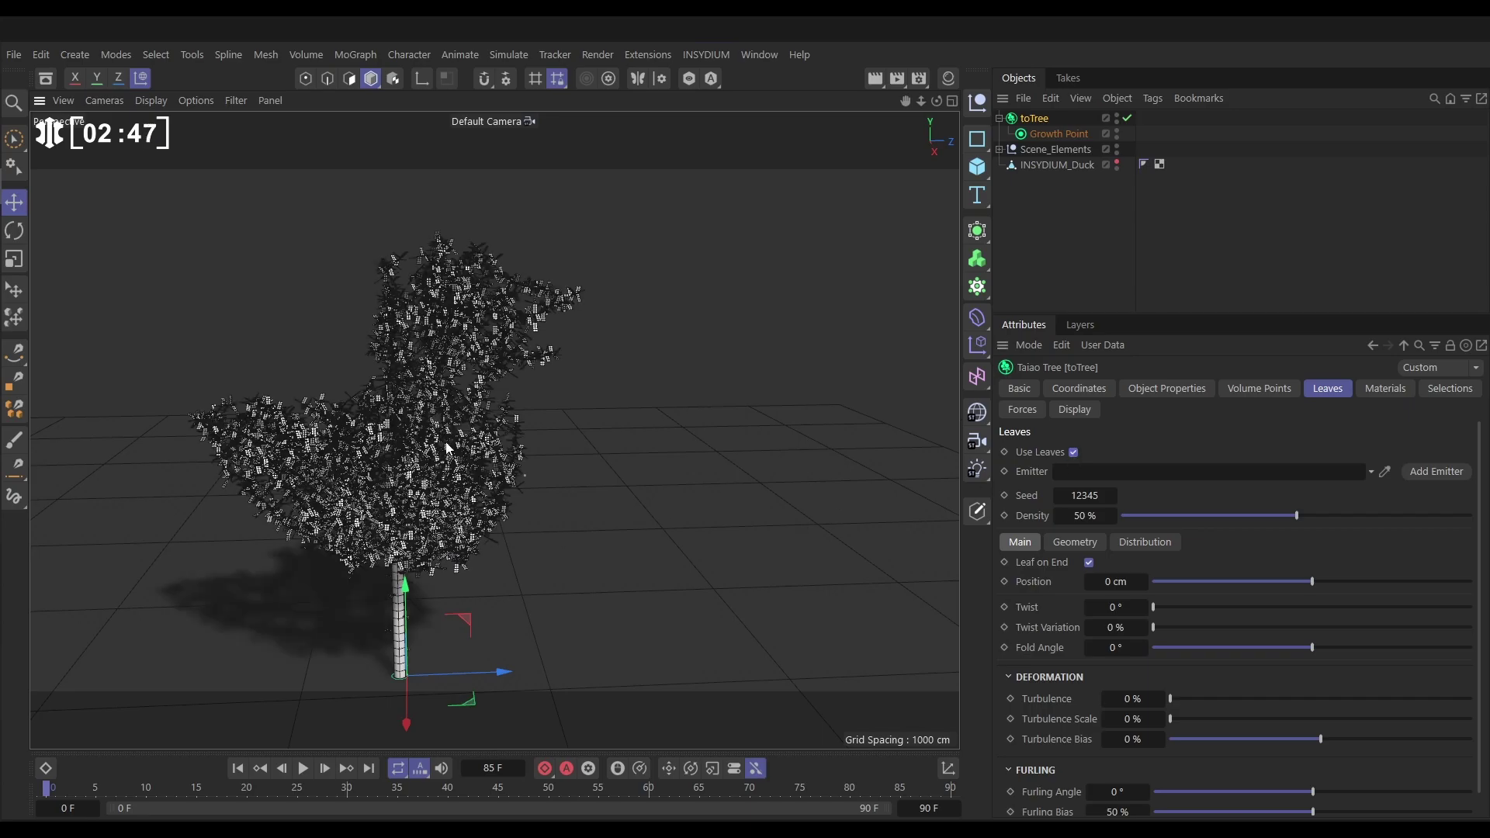
pyautogui.scroll(5, 381, 470)
pyautogui.scroll(3, 445, 442)
pyautogui.scroll(4, 494, 428)
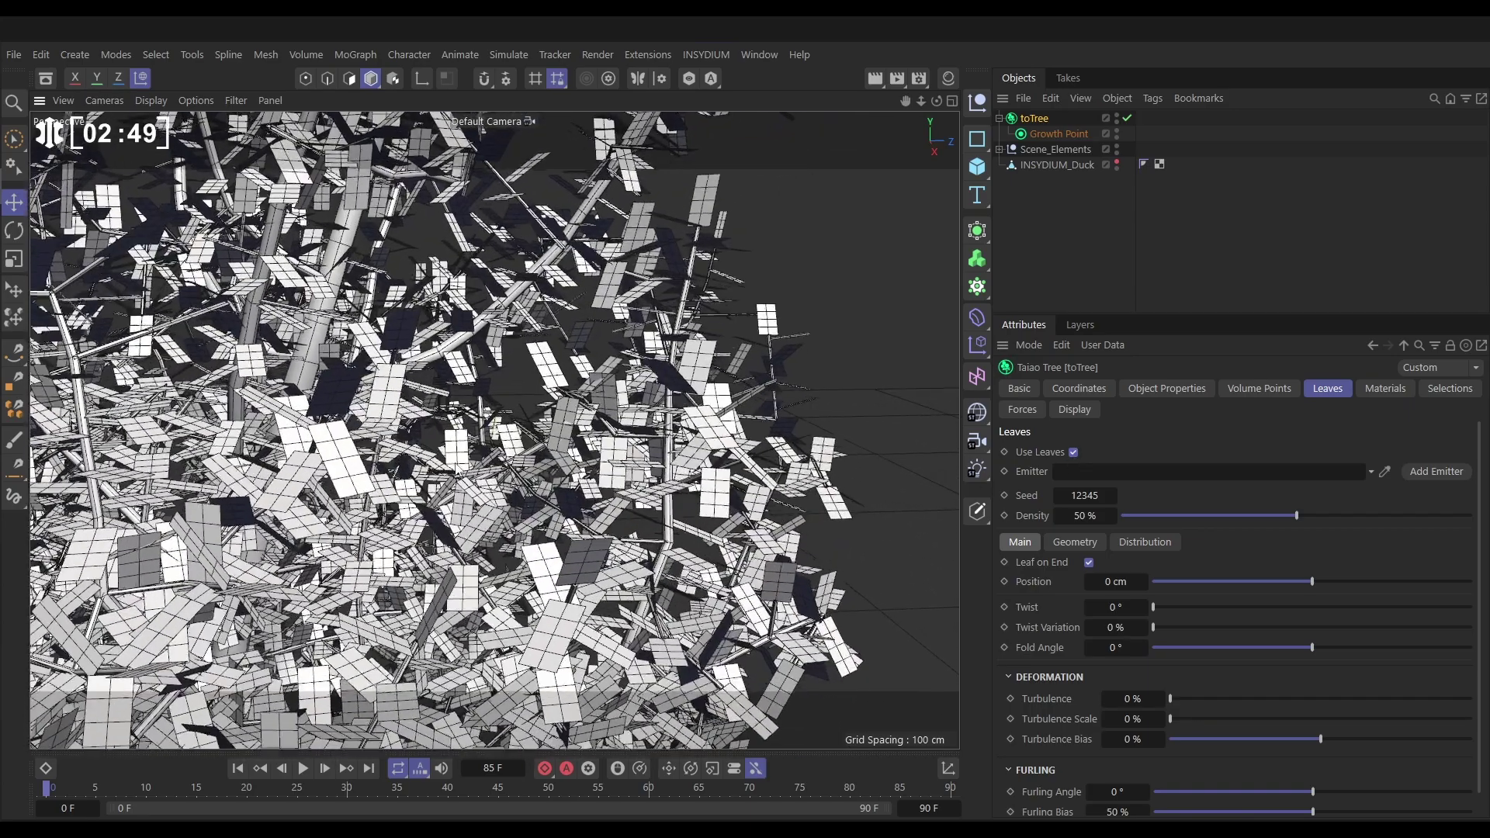
pyautogui.scroll(3, 474, 454)
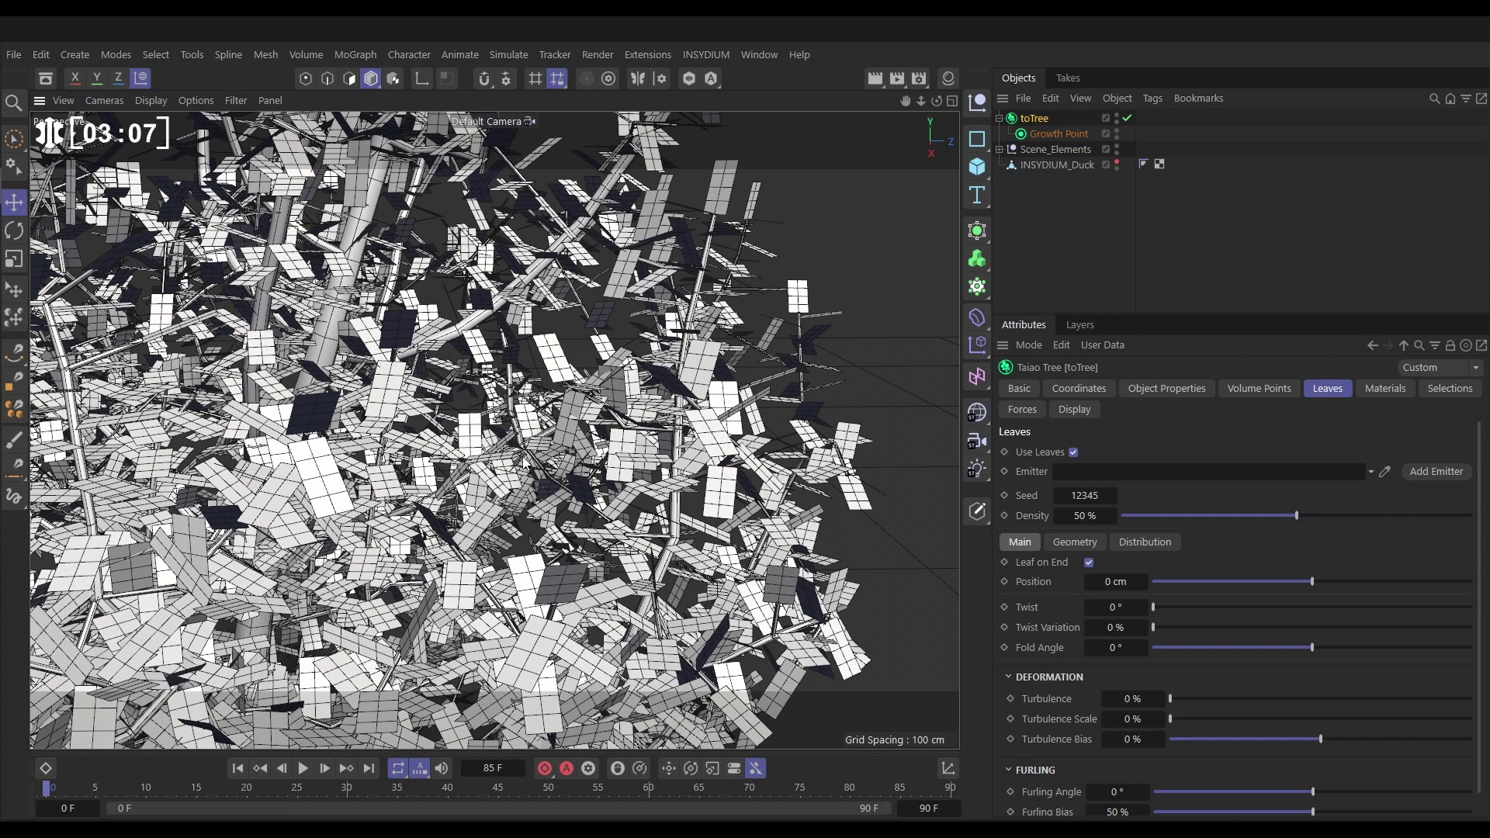
# Set leaf Length Segments to 3 and arch the Leaf Profile with a midpoint and lowered ends
pyautogui.click(1072, 542)
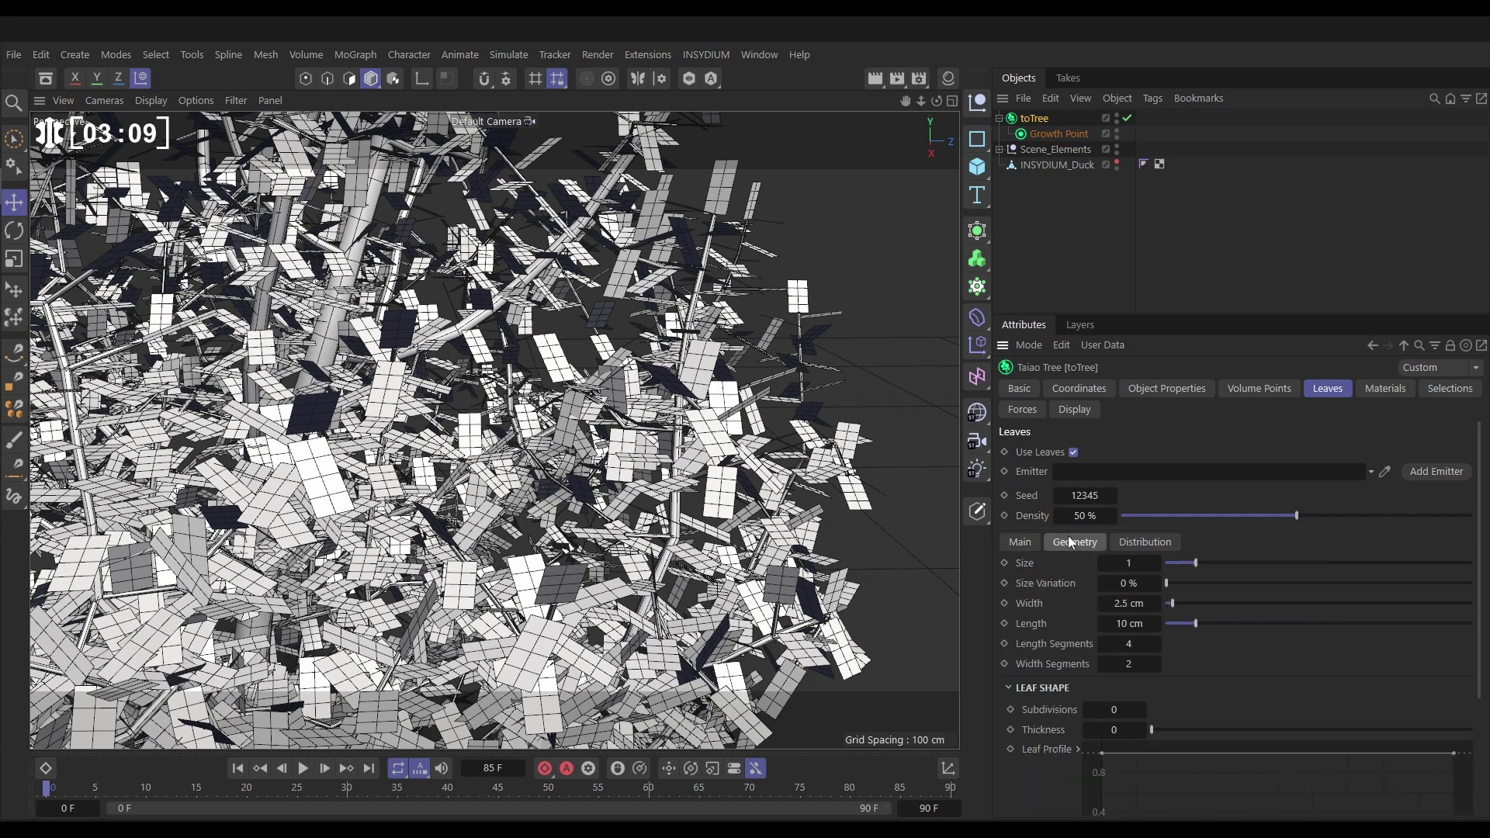
pyautogui.click(1101, 644)
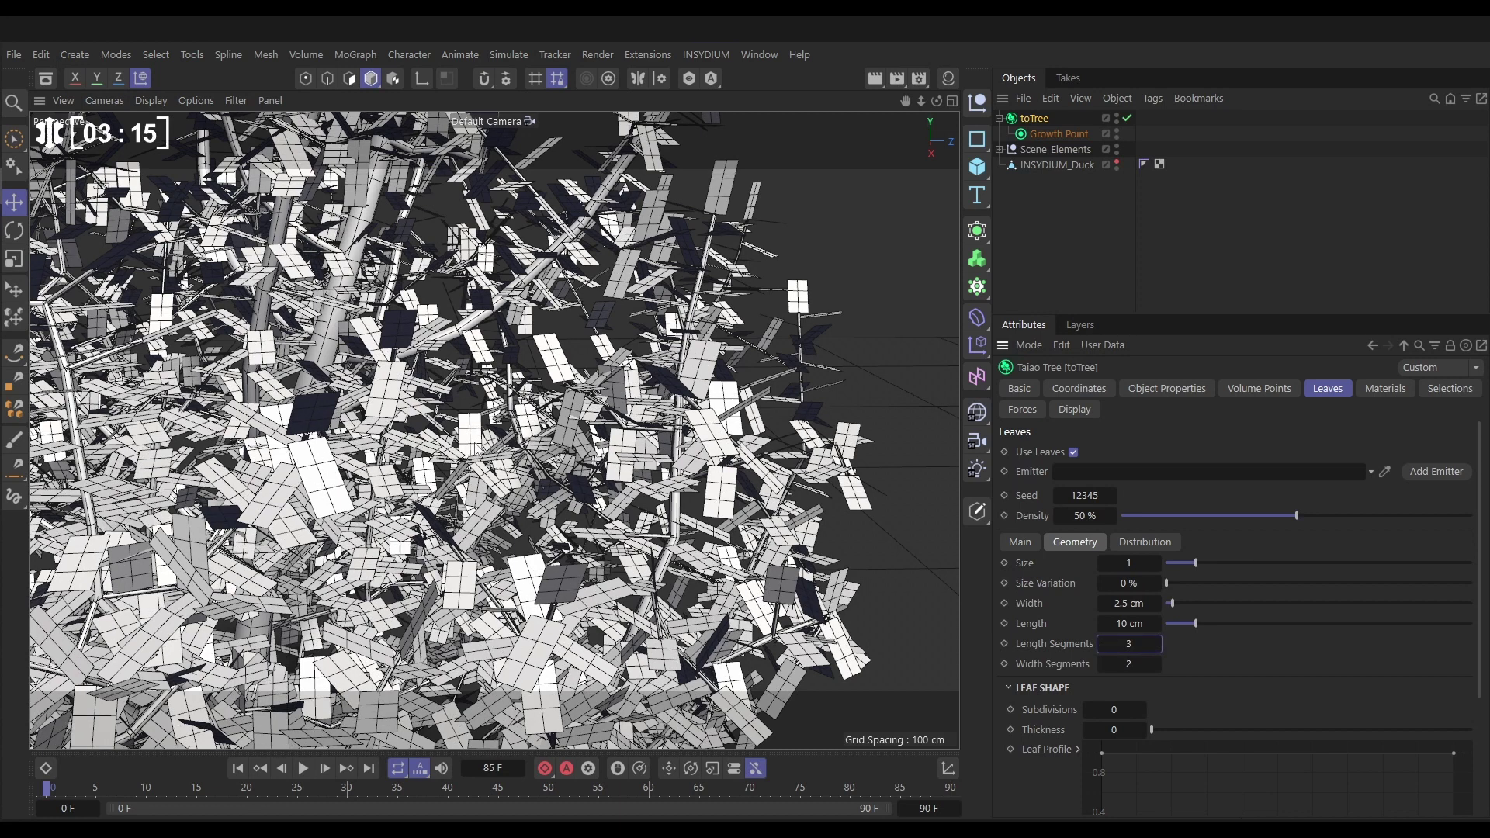
pyautogui.scroll(-3, 1483, 676)
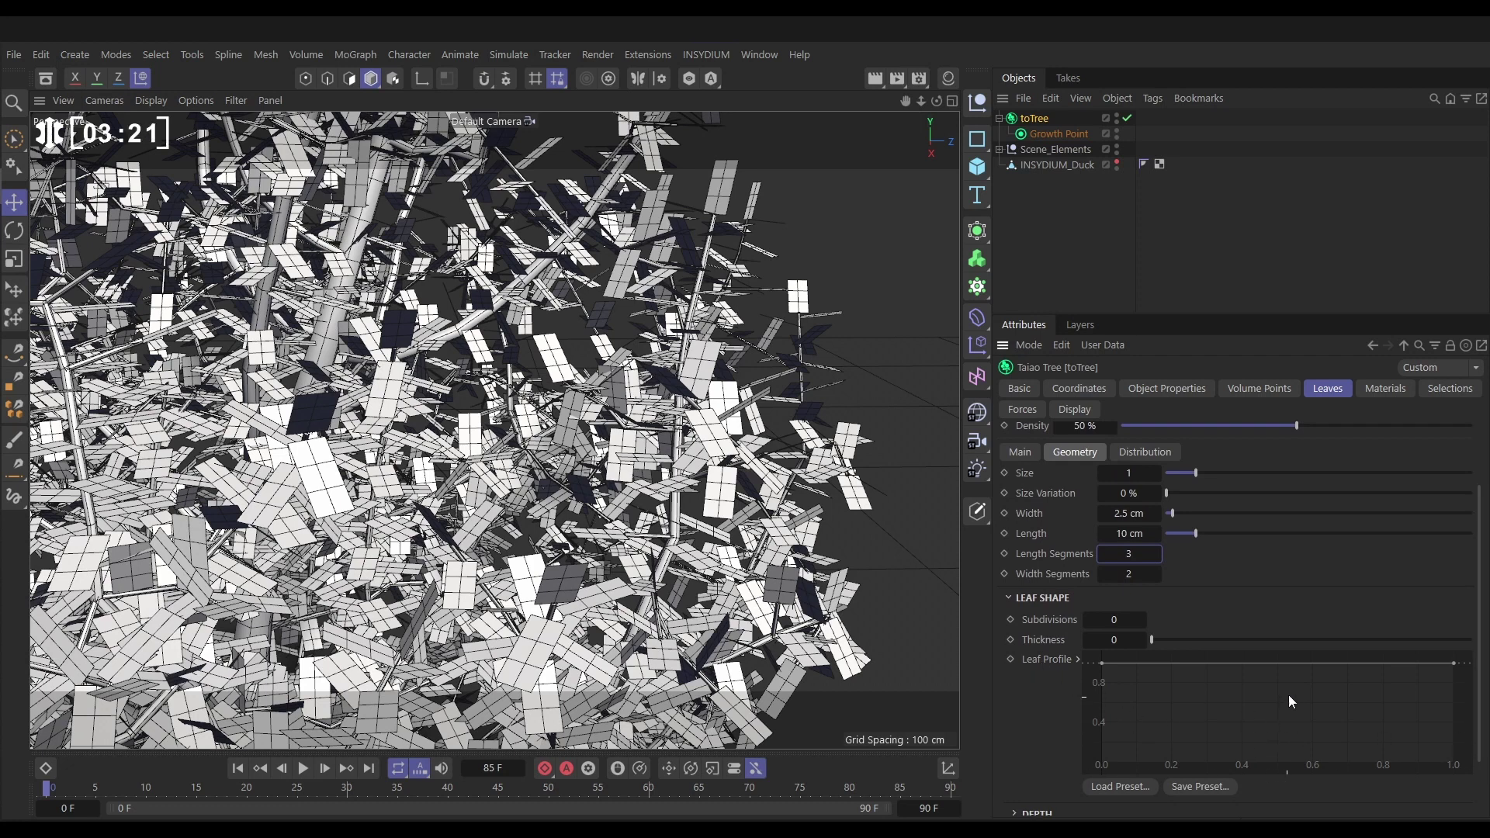
pyautogui.click(1297, 662)
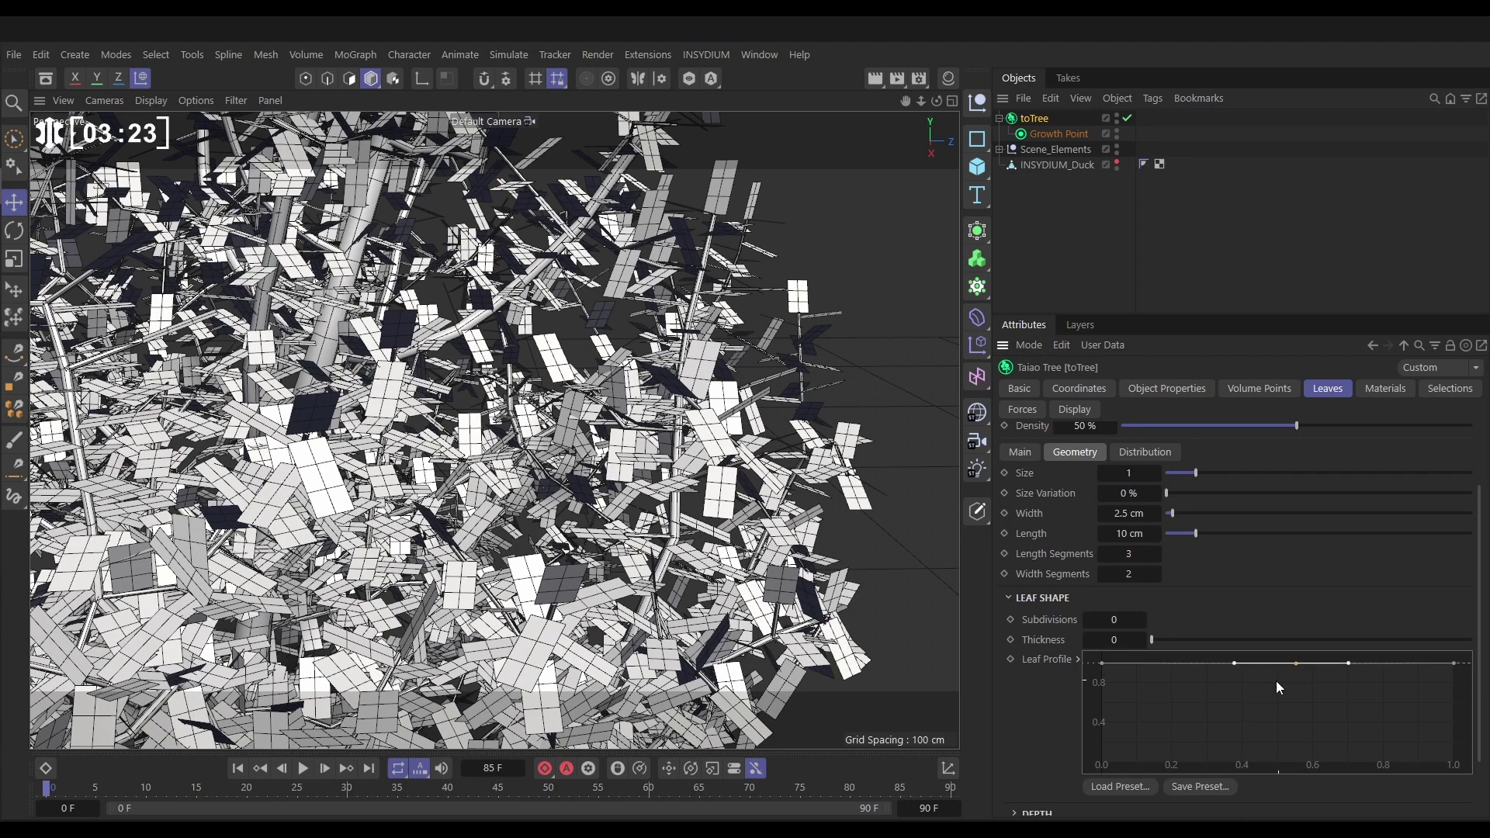
pyautogui.moveTo(1102, 665); pyautogui.dragTo(1072, 762)
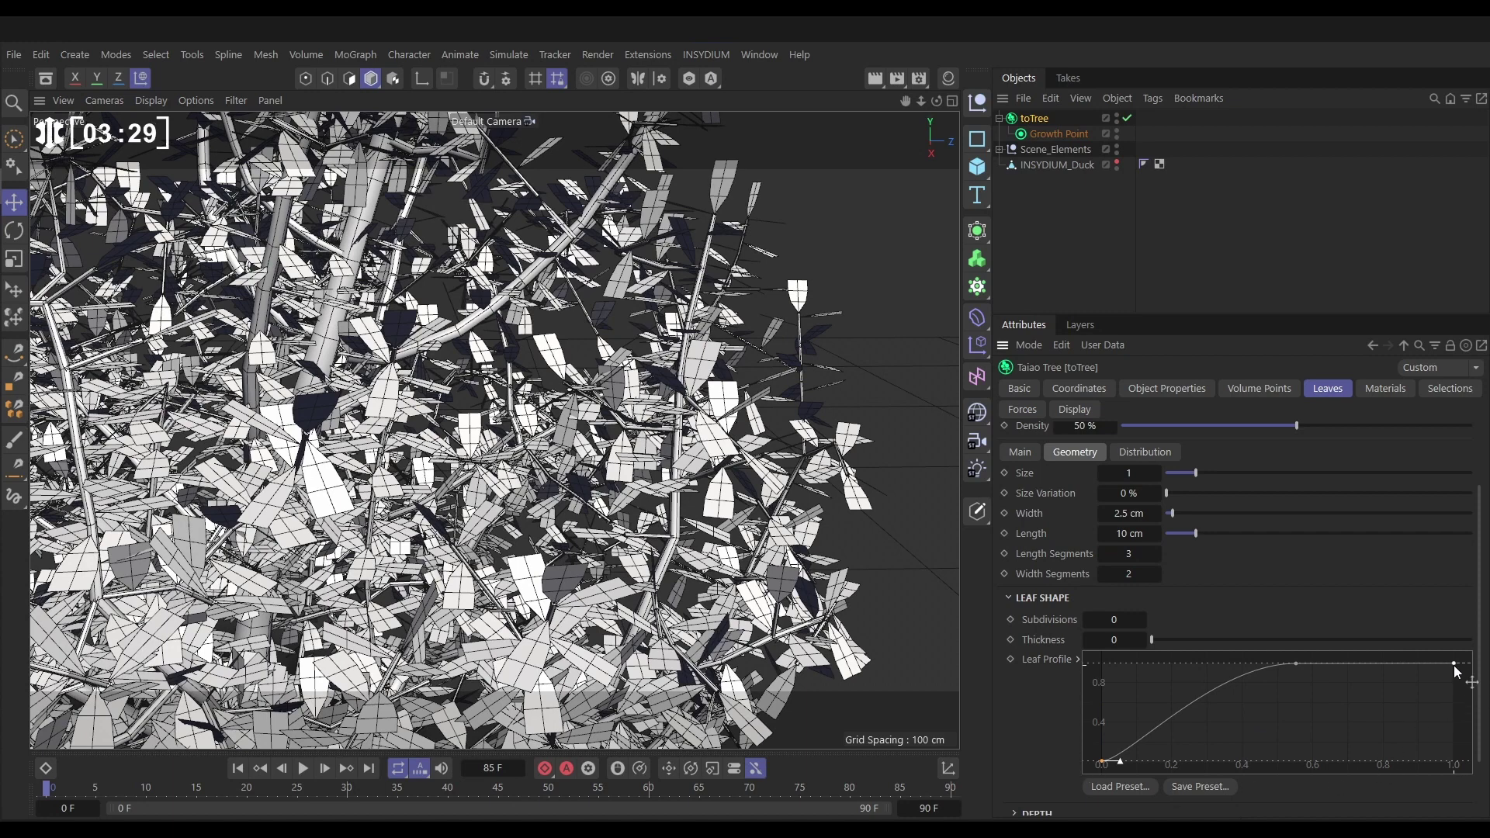
pyautogui.moveTo(1454, 665); pyautogui.dragTo(1451, 768)
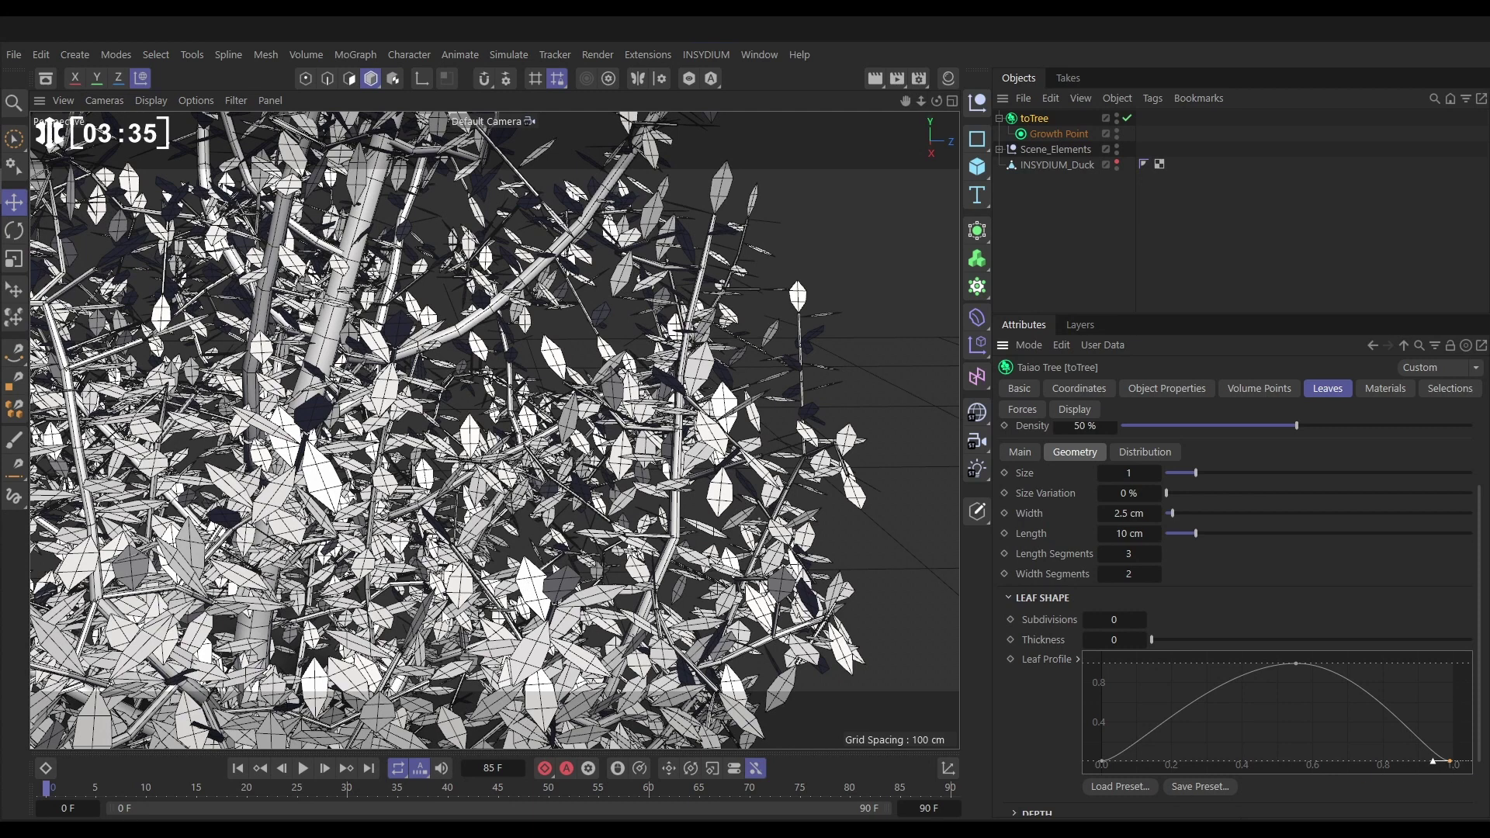
# Set leaf Size to 0.95 and Size Variation to 20%
pyautogui.click(1128, 474)
pyautogui.write('.')
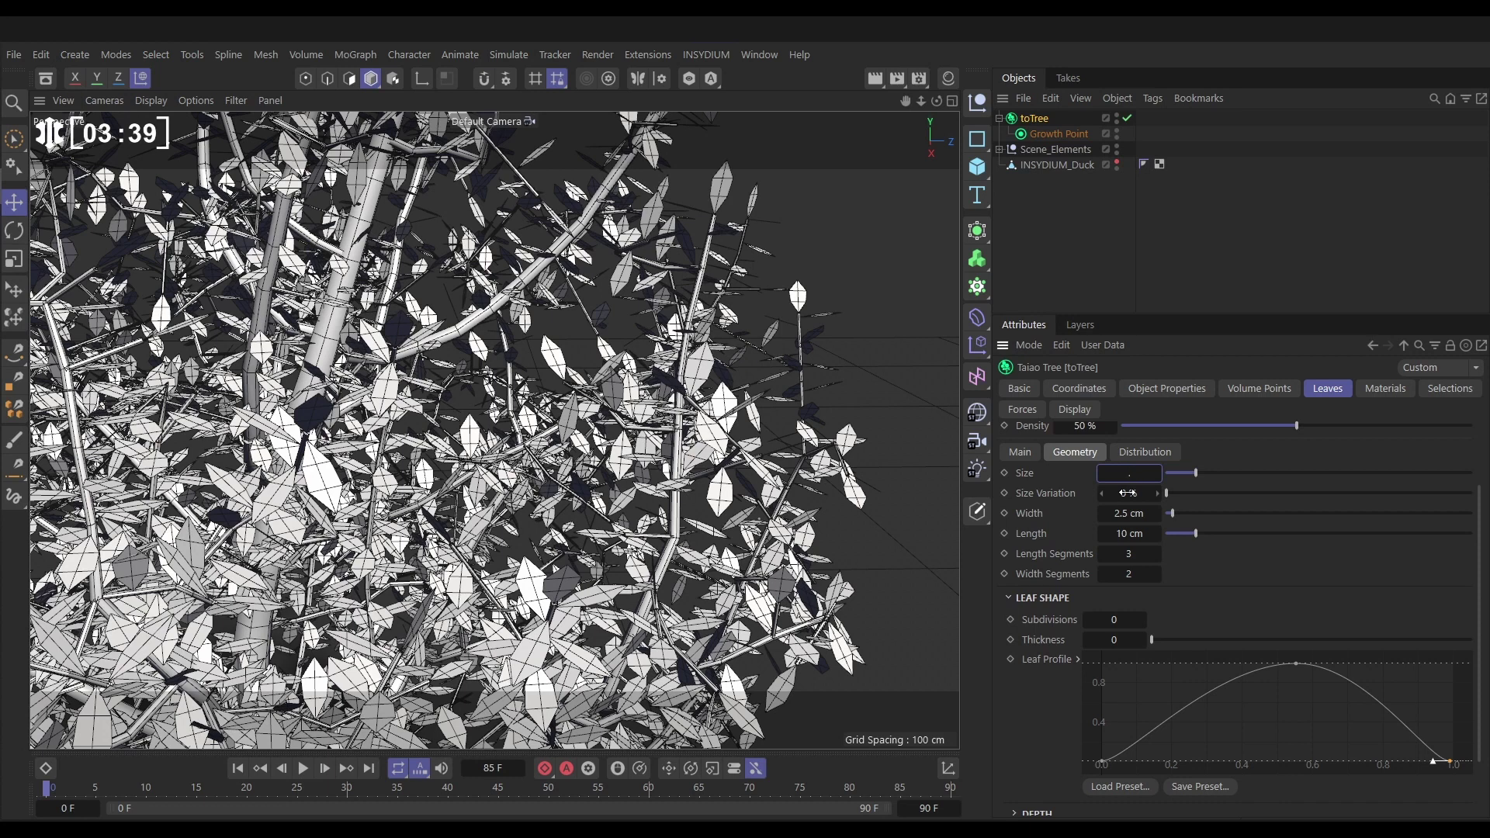
pyautogui.write('95')
pyautogui.press('Return')
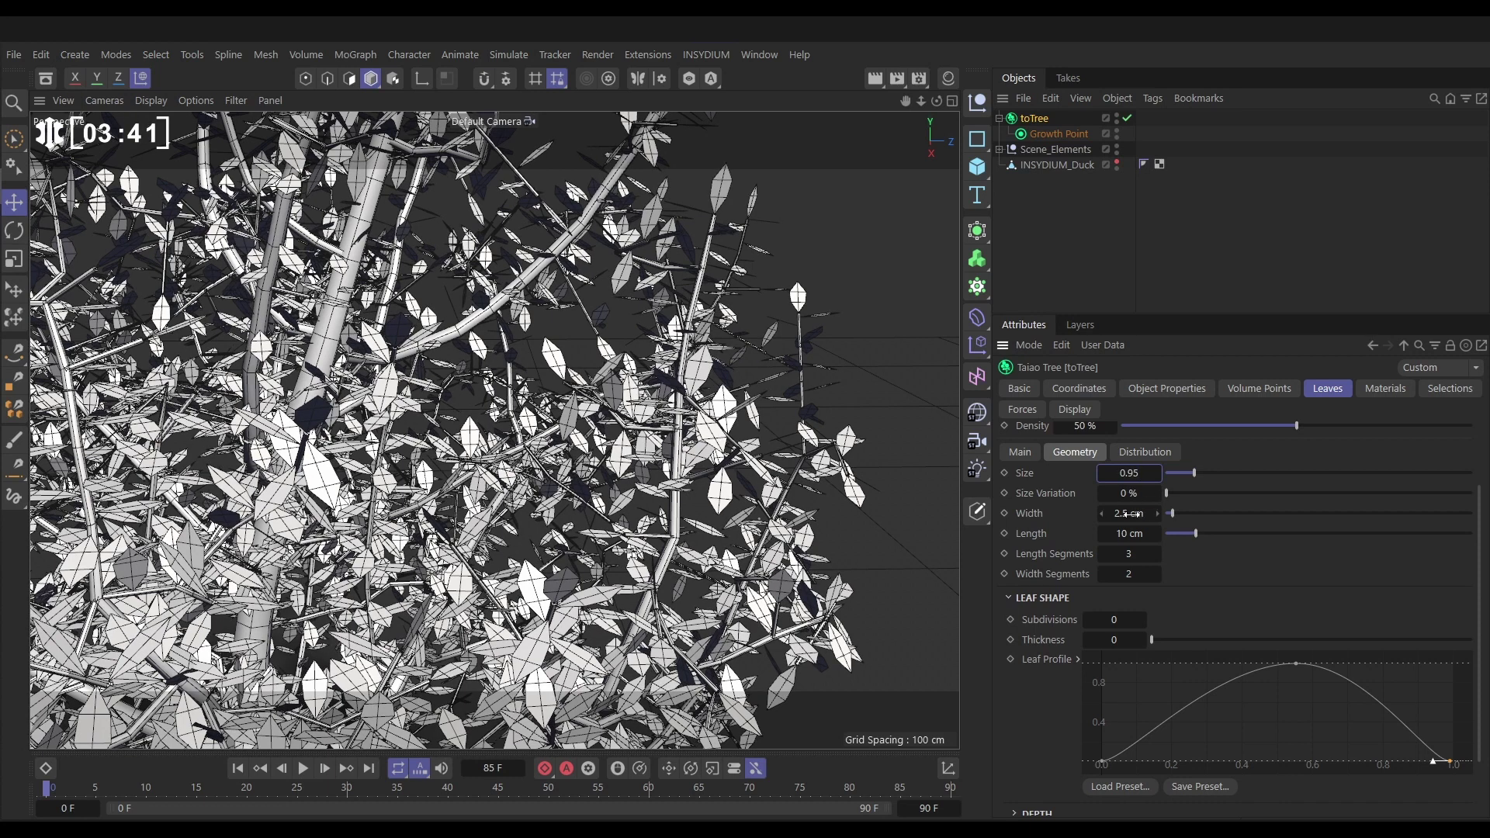
pyautogui.click(1120, 494)
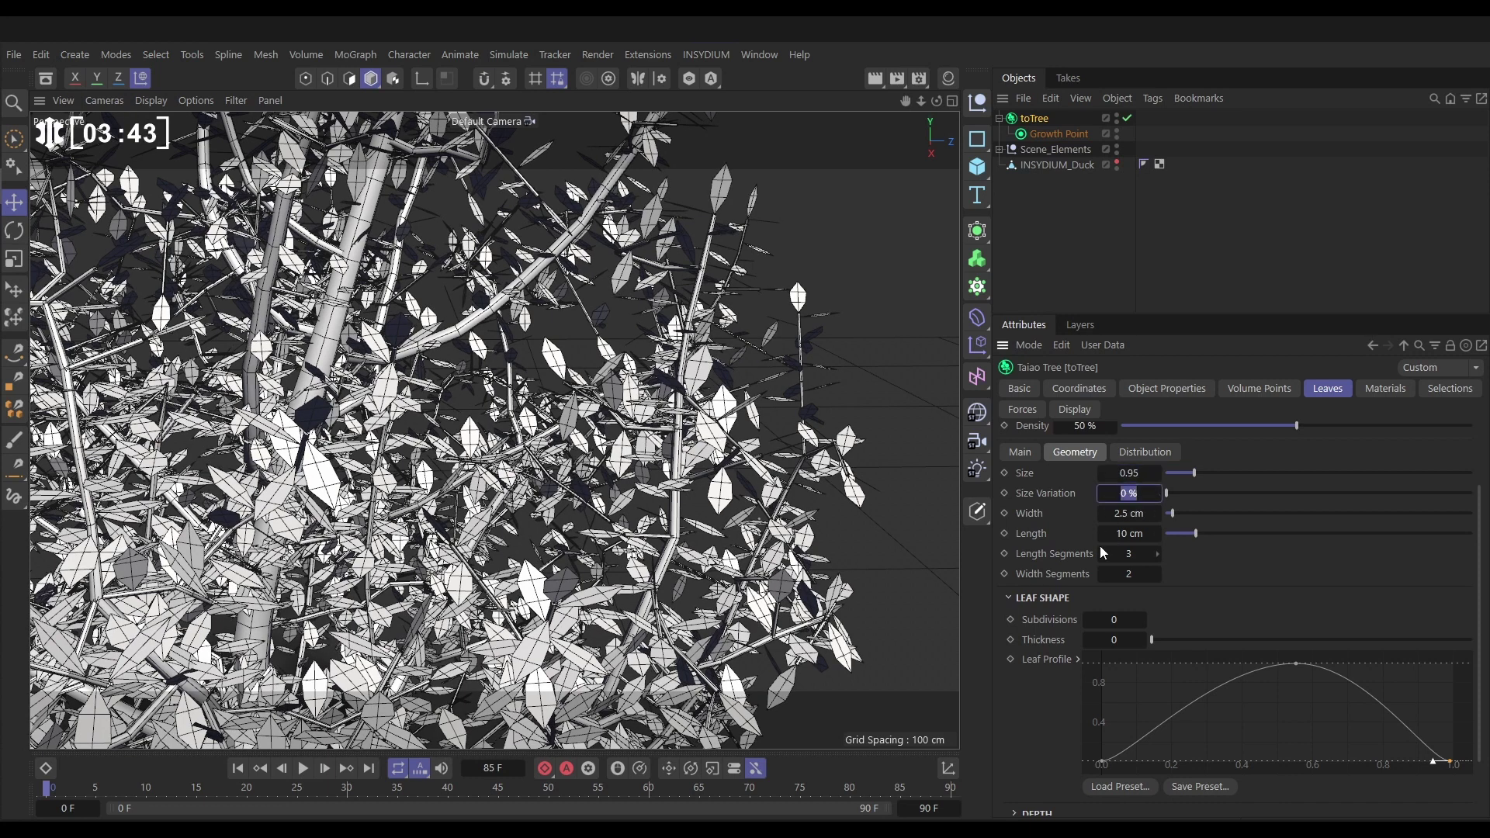
pyautogui.write('20')
pyautogui.press('Return')
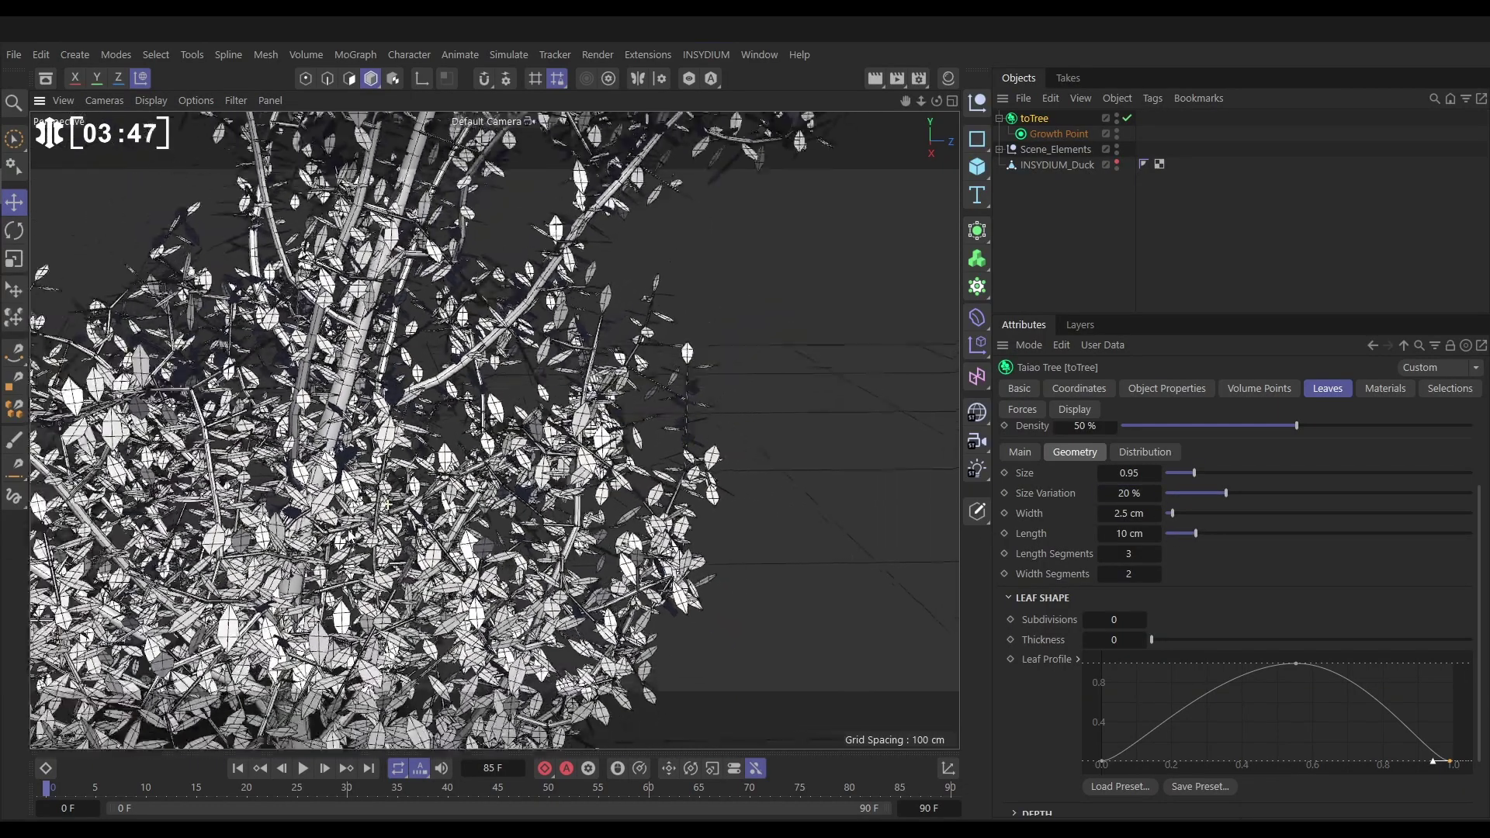
pyautogui.scroll(-8, 496, 429)
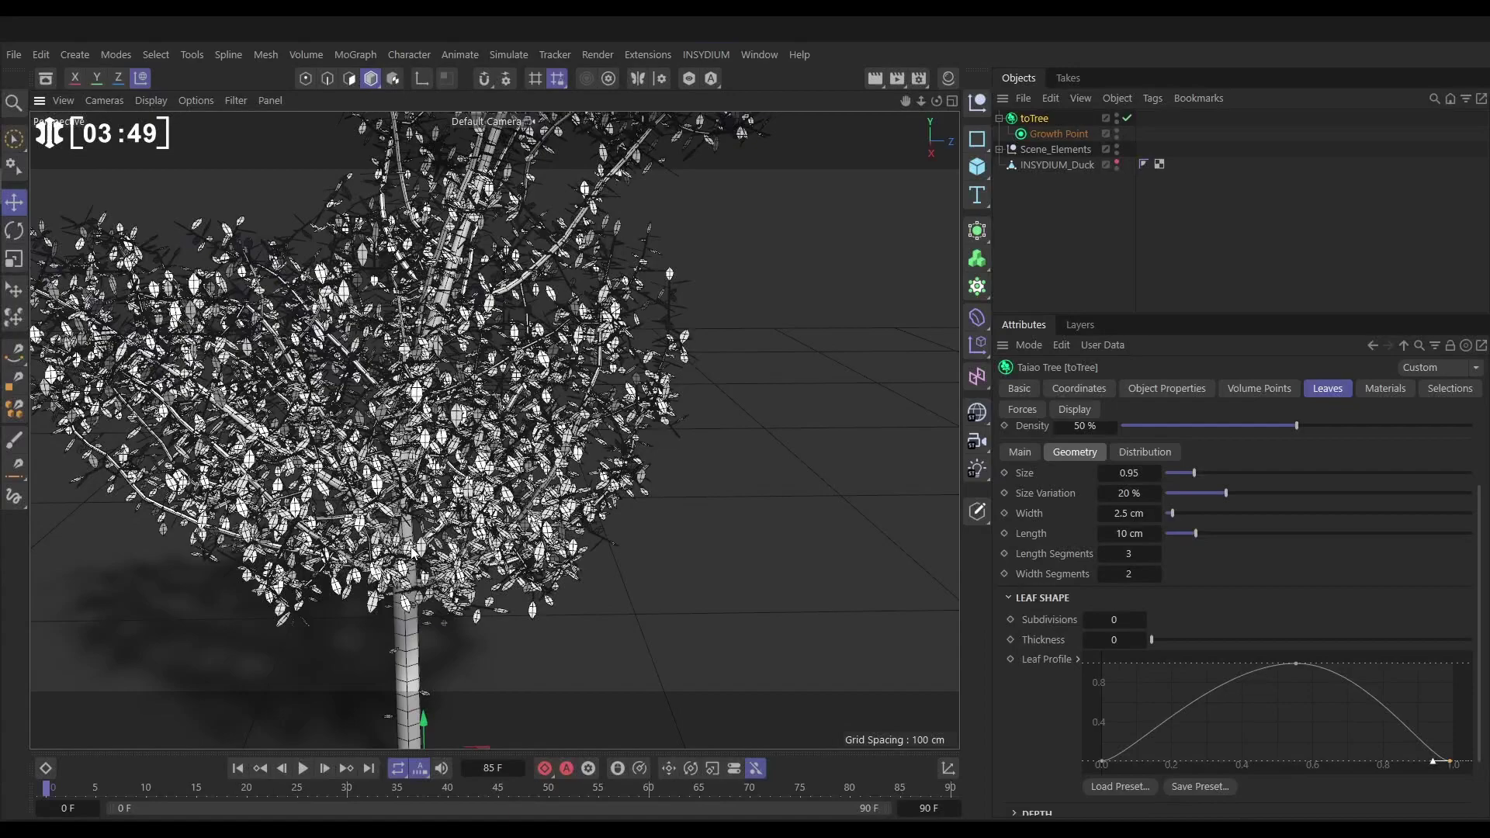
pyautogui.scroll(6, 440, 410)
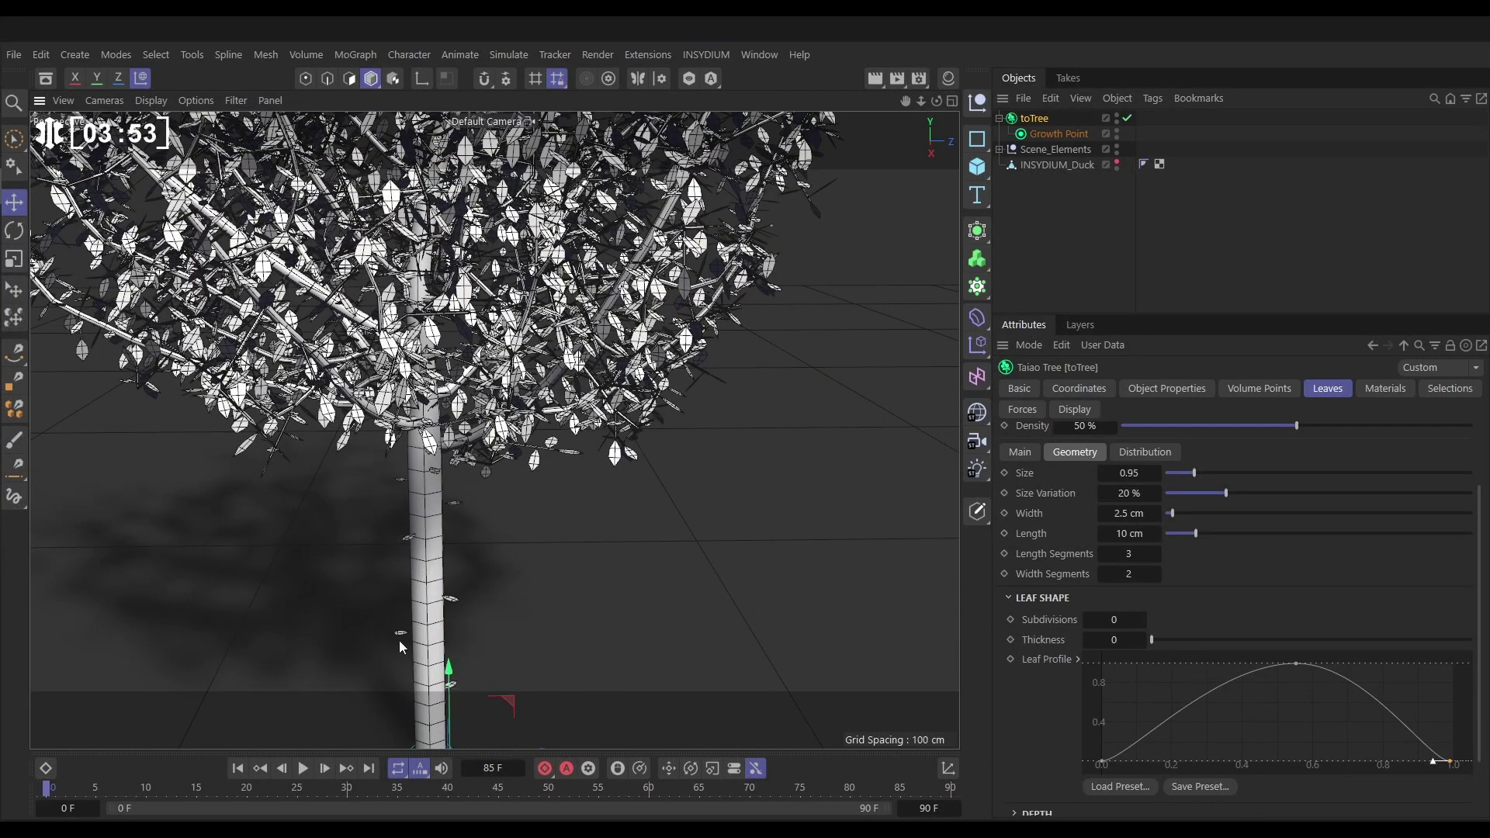
# Move the first Position on Tree curve point to about 0.16 in Leaves > Distribution
pyautogui.click(1145, 452)
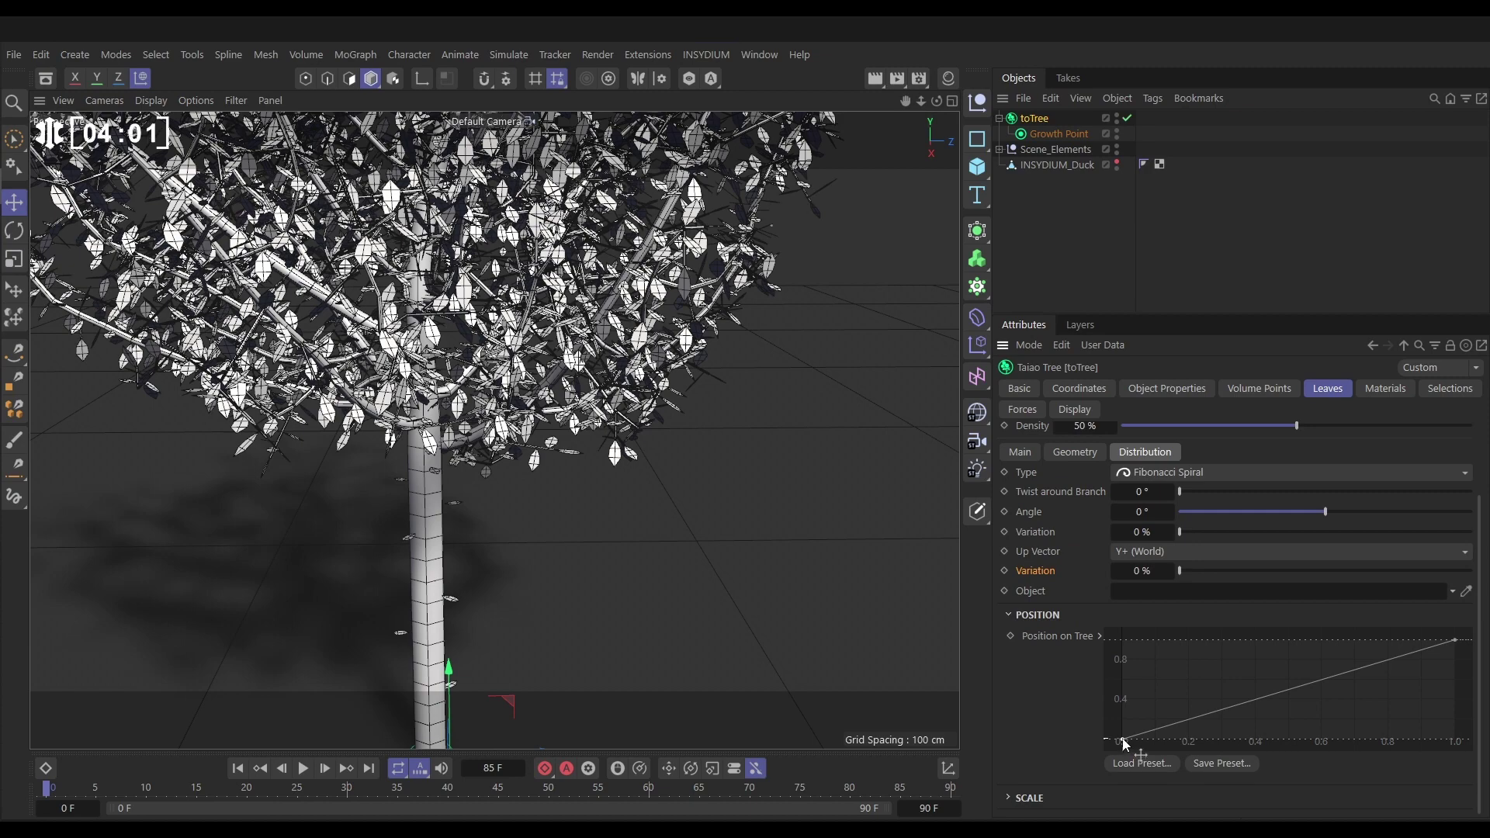
pyautogui.moveTo(1125, 743); pyautogui.dragTo(1176, 747)
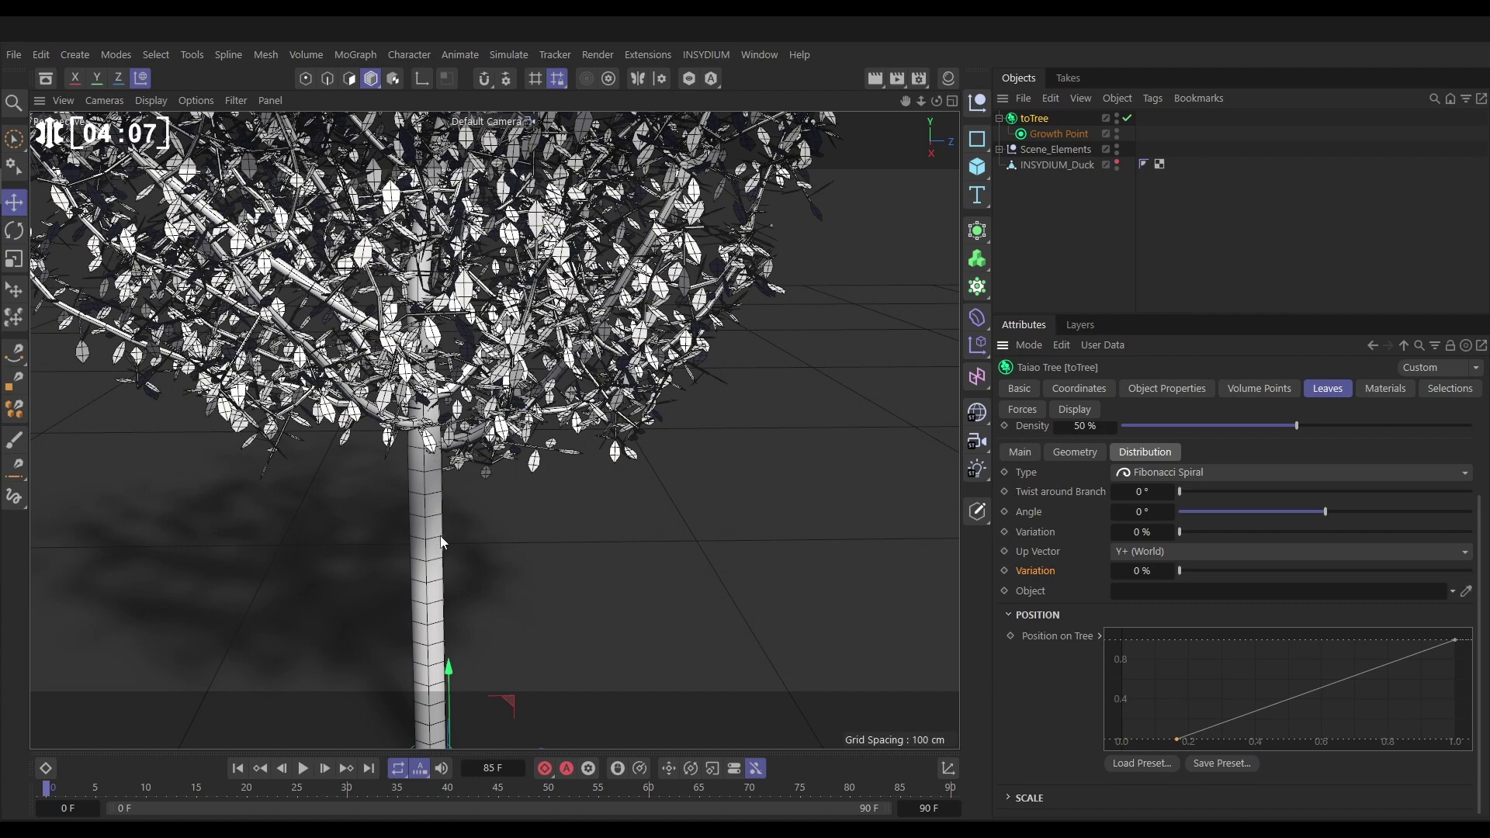
pyautogui.scroll(-8, 470, 394)
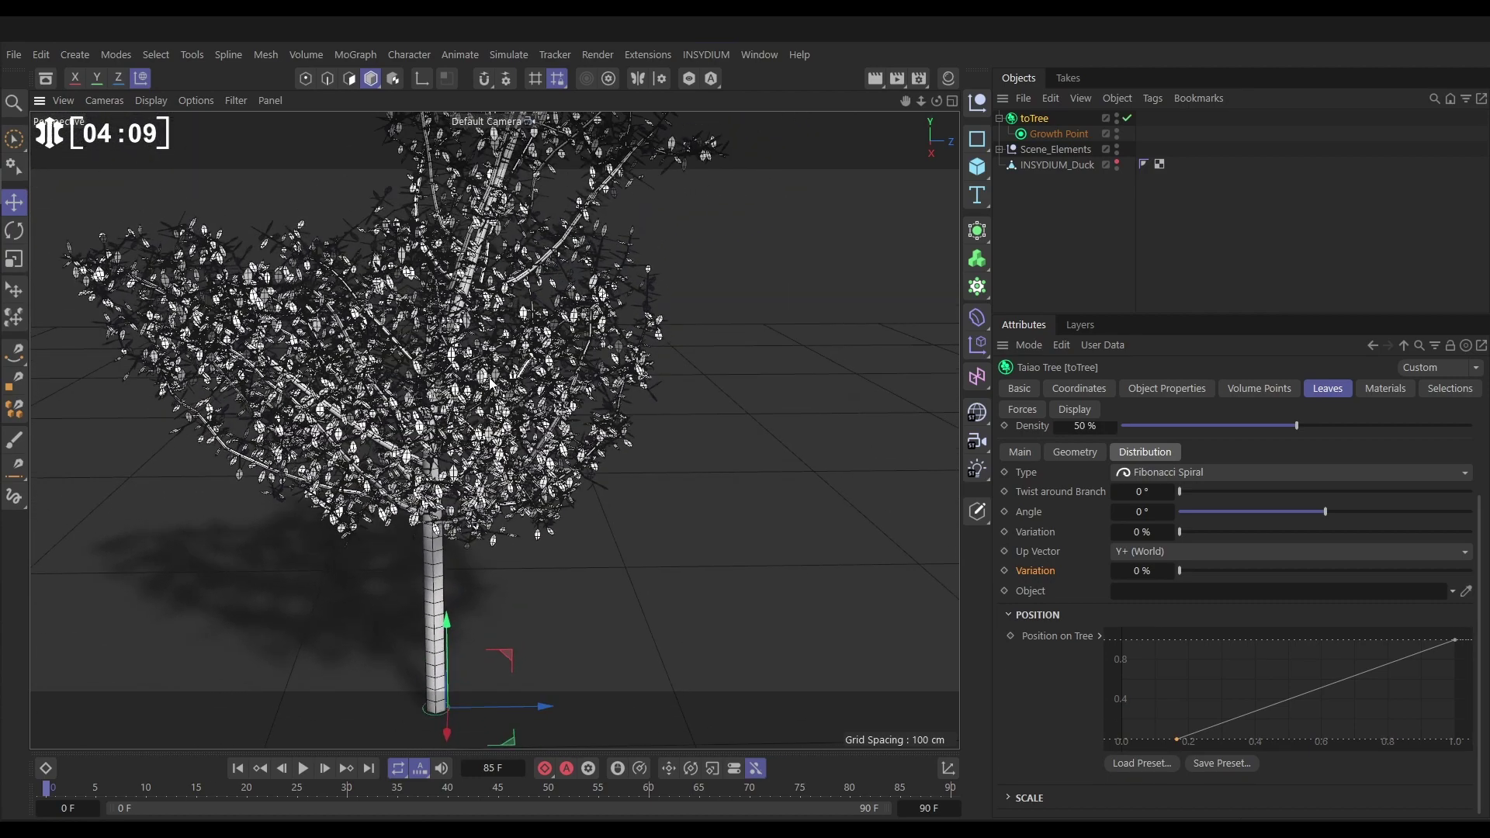
# Switch the viewport to Gouraud Shading and orbit around the leafy tree
pyautogui.keyDown('alt'); pyautogui.moveTo(471, 394); pyautogui.dragTo(465, 381); pyautogui.keyUp('alt')
pyautogui.press('n')
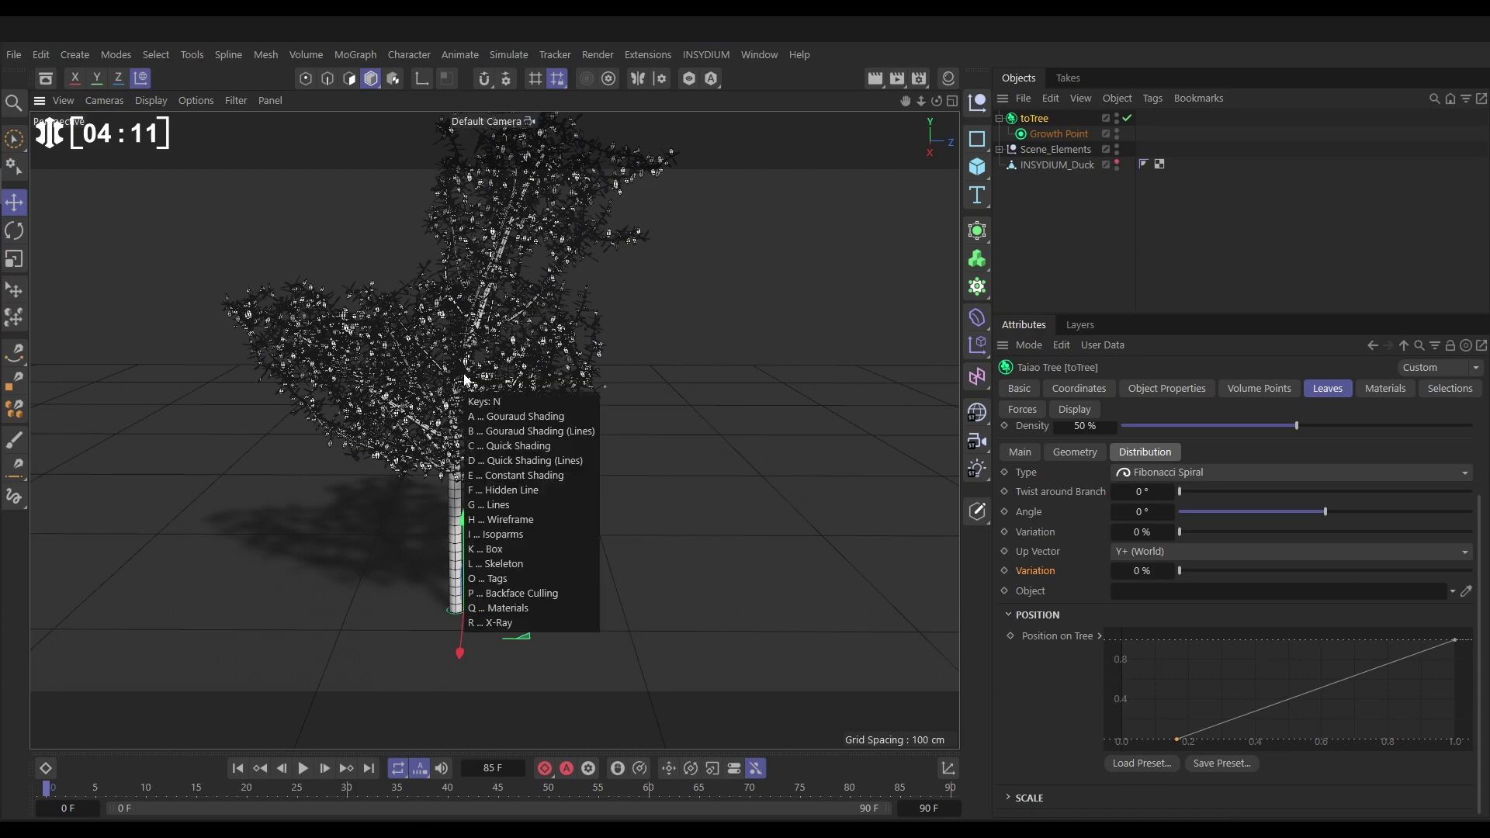
pyautogui.press('a')
pyautogui.scroll(-3, 491, 352)
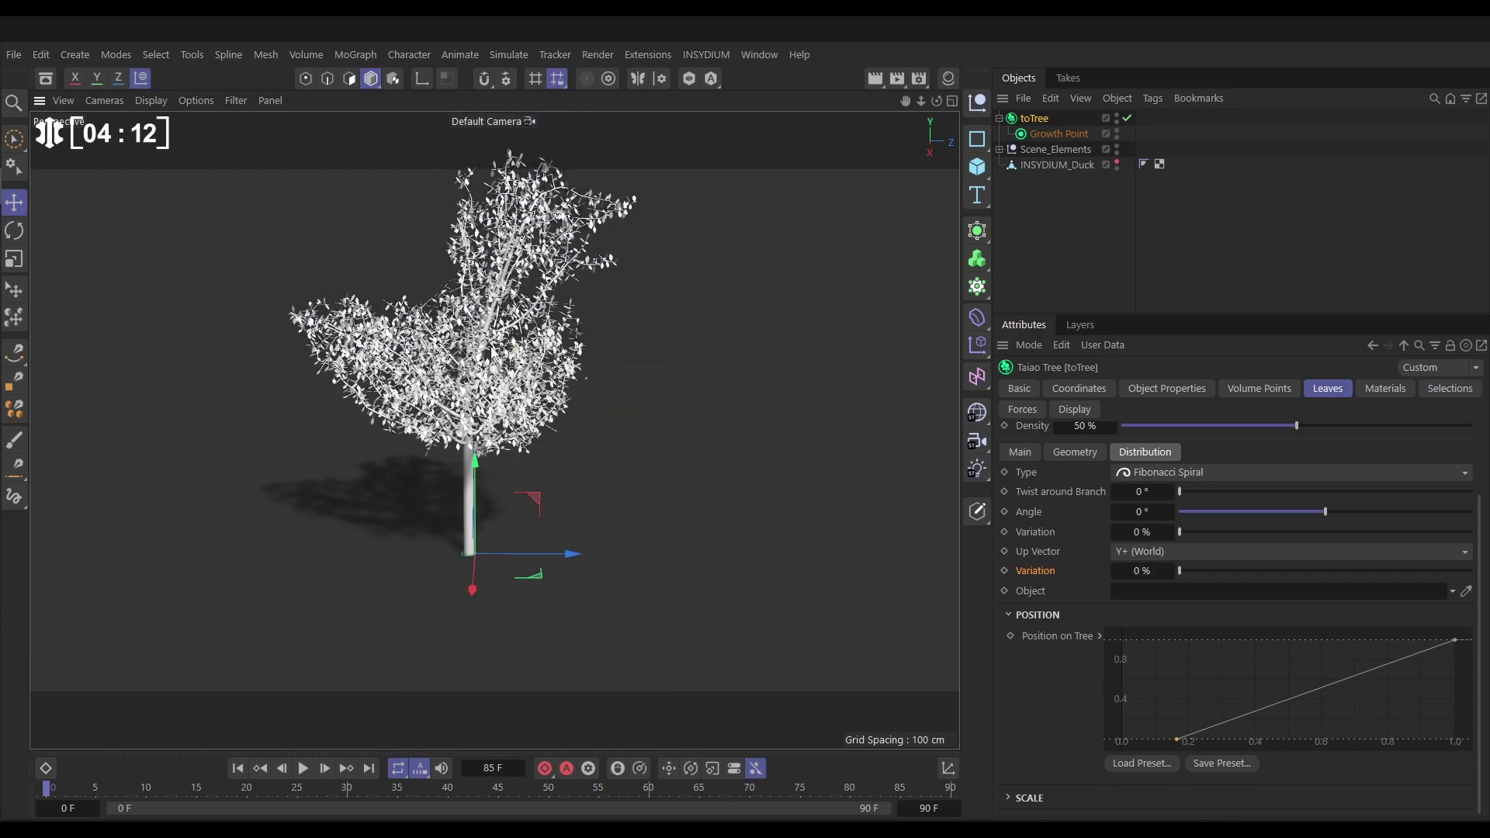
pyautogui.keyDown('alt'); pyautogui.moveTo(491, 352); pyautogui.dragTo(481, 381); pyautogui.keyUp('alt')
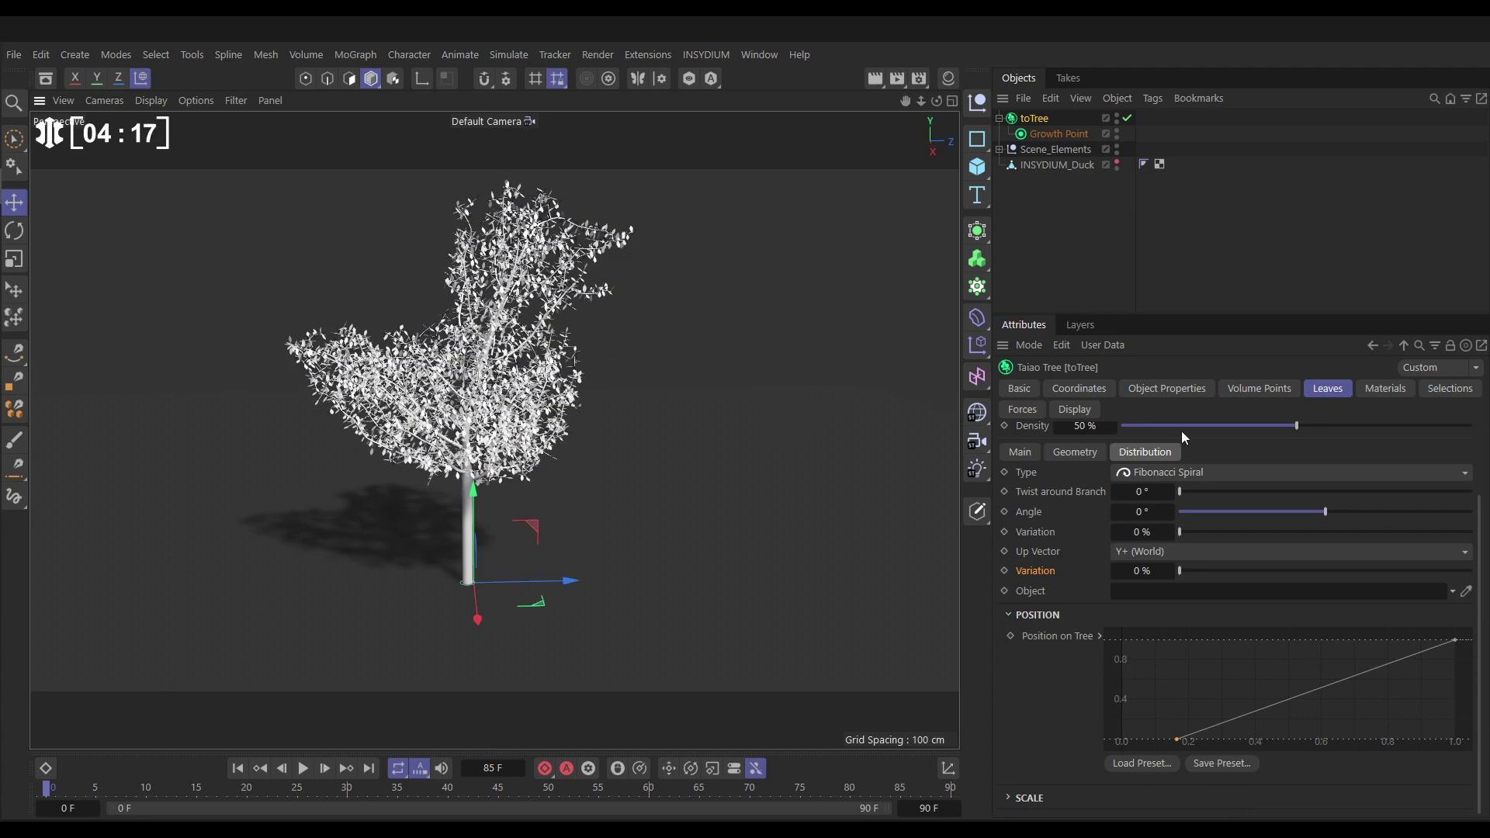
# Set the toTree's Attraction Points to 5000 and check the denser duck-shaped crown
pyautogui.click(1293, 388)
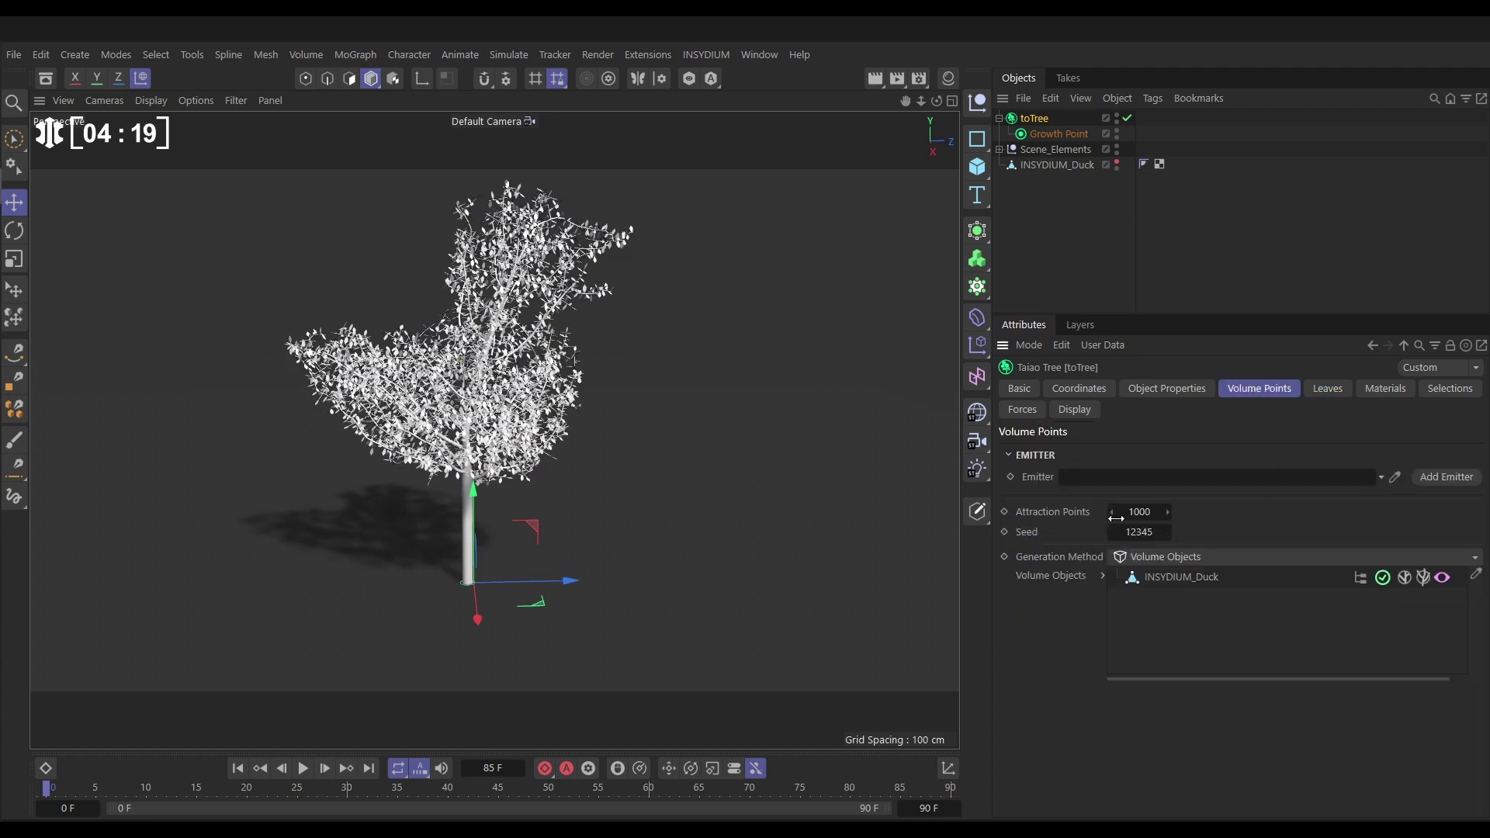
pyautogui.doubleClick(1139, 512)
pyautogui.write('5000')
pyautogui.press('Return')
pyautogui.keyDown('alt'); pyautogui.moveTo(518, 368); pyautogui.dragTo(463, 392); pyautogui.keyUp('alt')
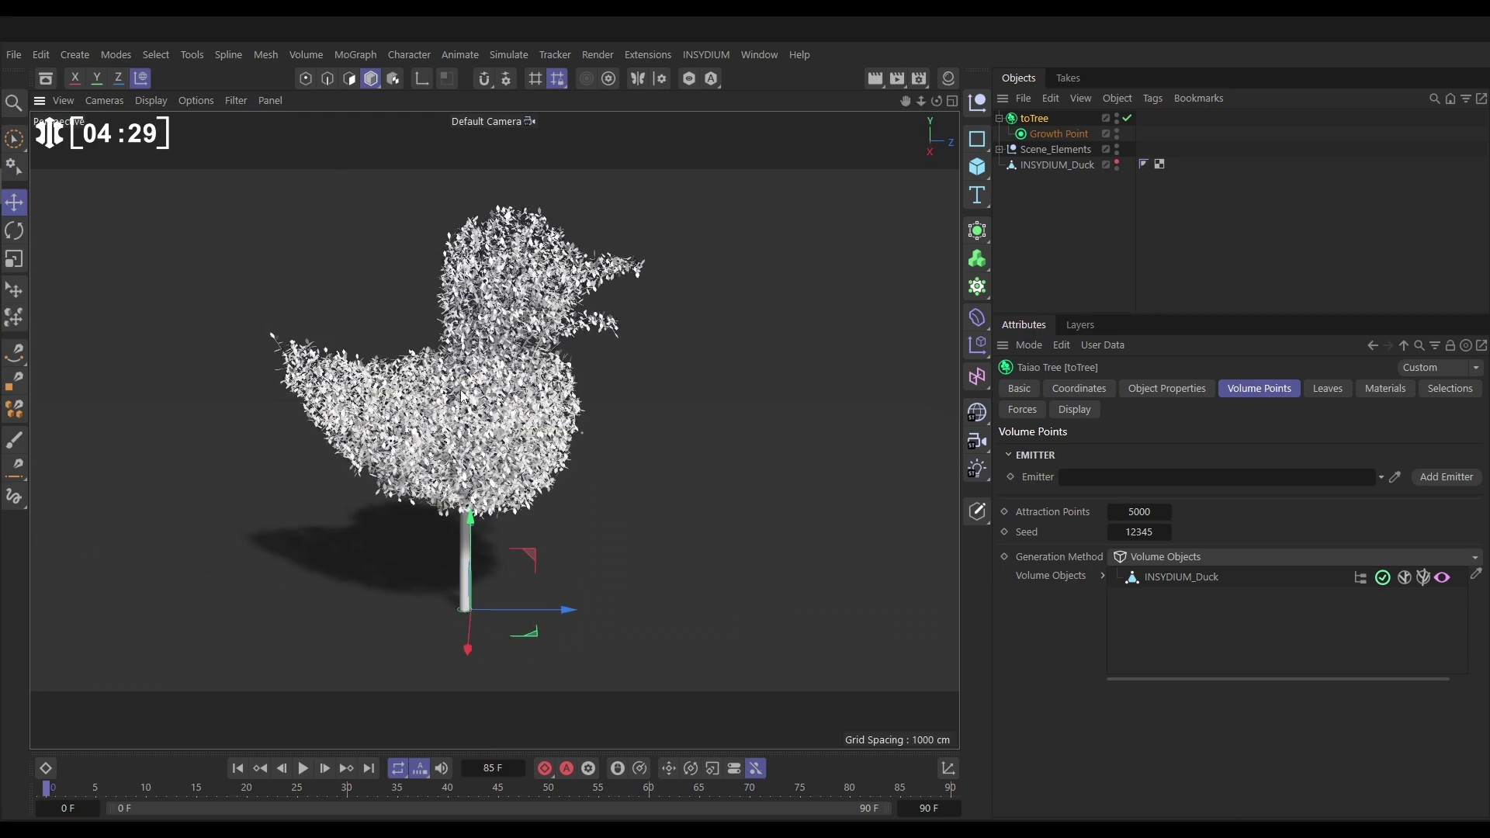
# Add the Bark material to the toTree's Materials list and select it, assigned to the Trunk
pyautogui.click(948, 78)
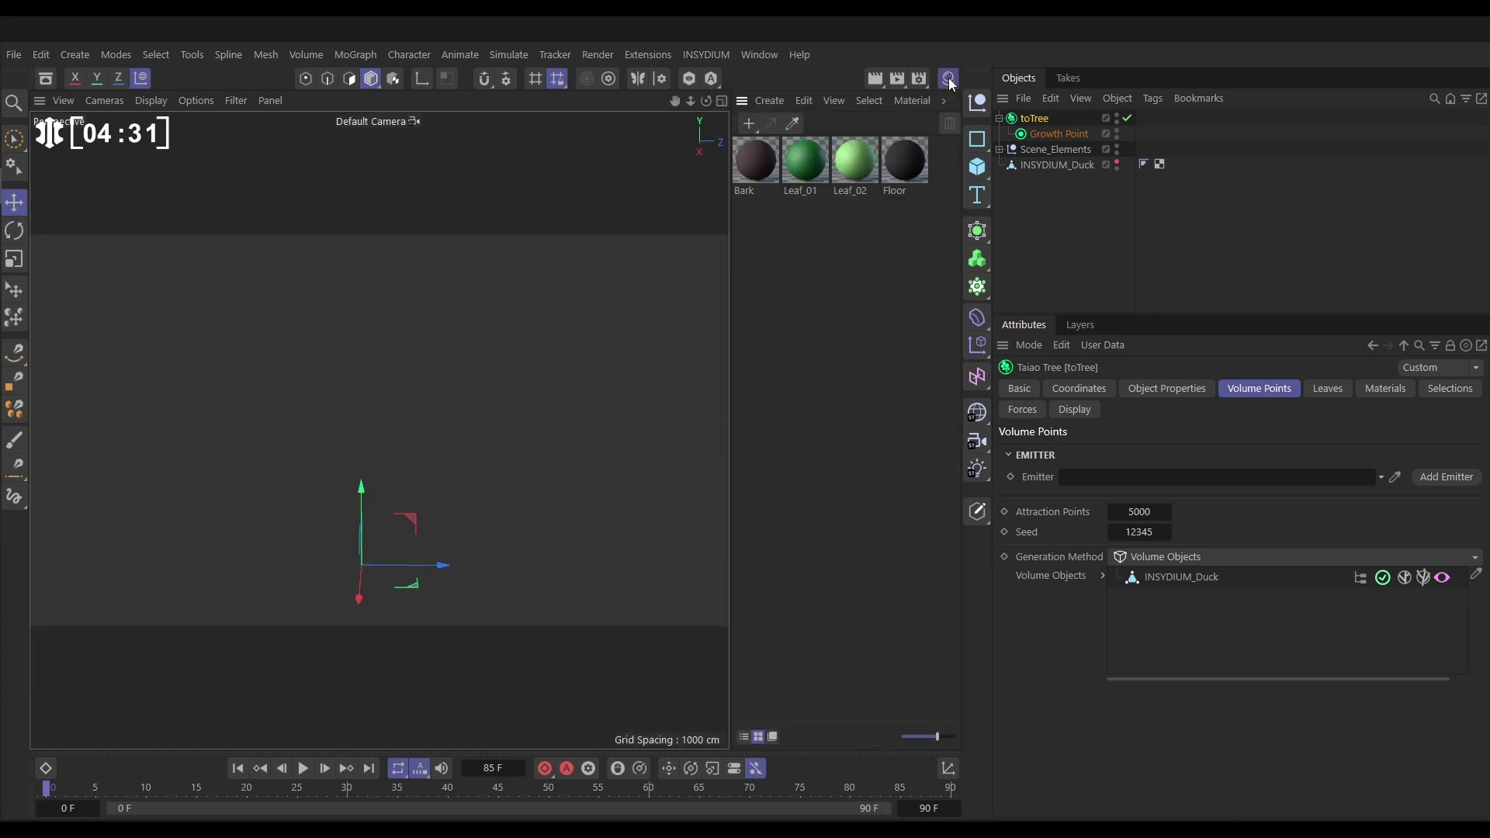
pyautogui.click(1387, 390)
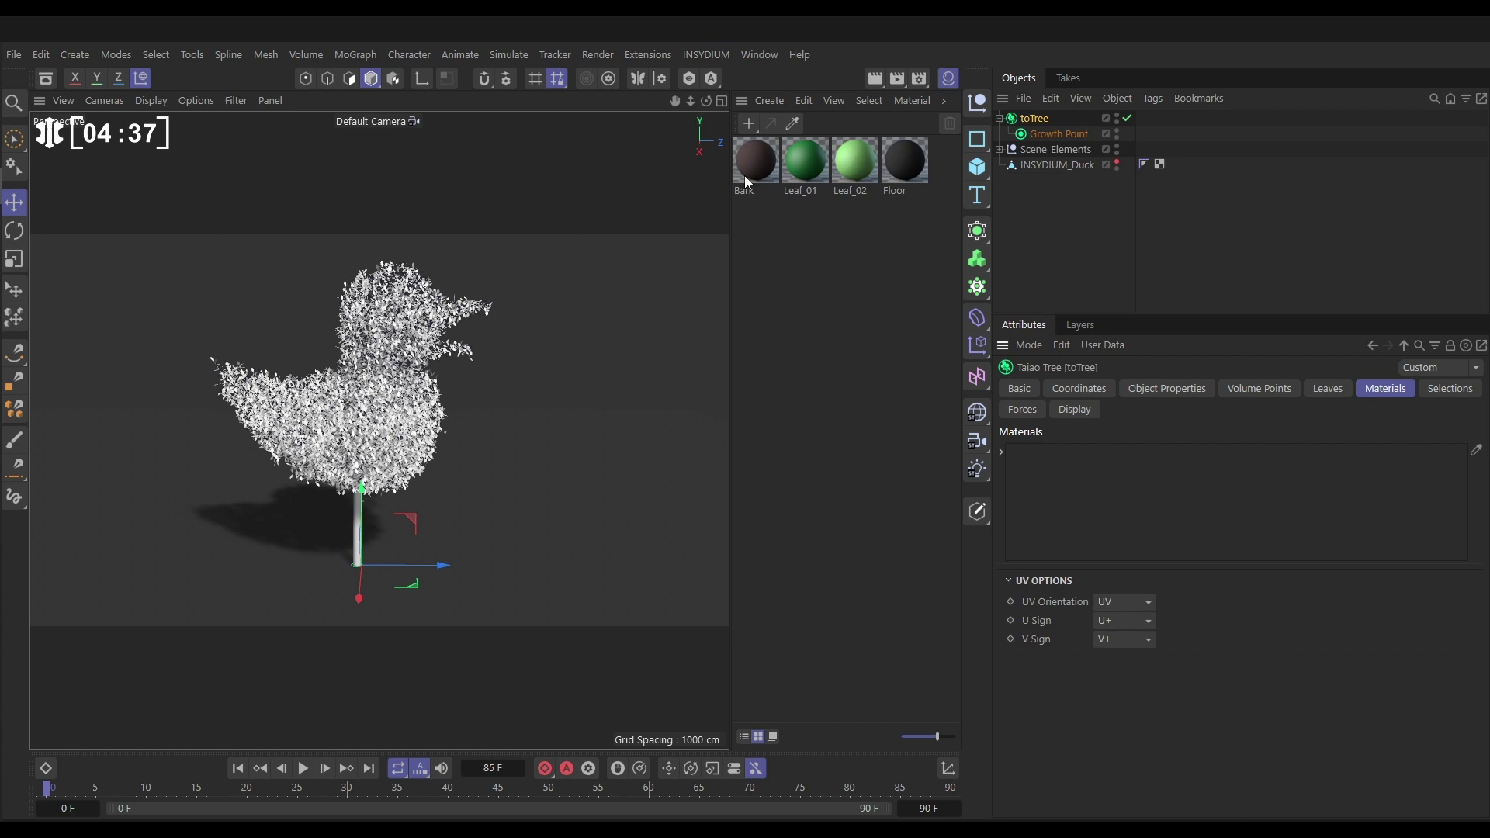
pyautogui.moveTo(744, 175); pyautogui.dragTo(1063, 463)
pyautogui.click(1059, 454)
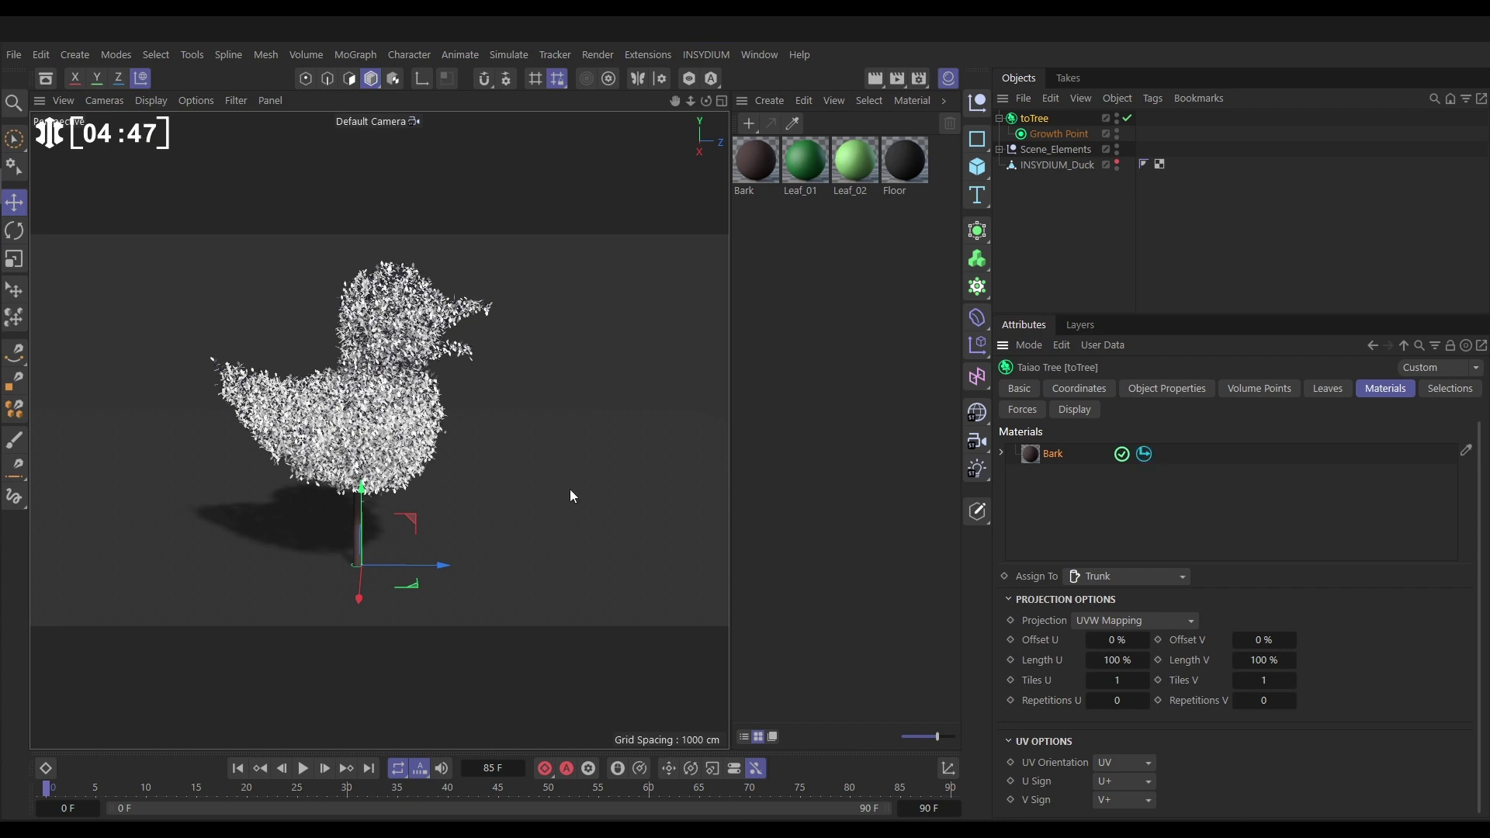
# Add the Leaf_01 and Leaf_02 materials to the toTree's Materials list
pyautogui.keyDown('alt'); pyautogui.moveTo(409, 346); pyautogui.dragTo(496, 369, button='right'); pyautogui.keyUp('alt')
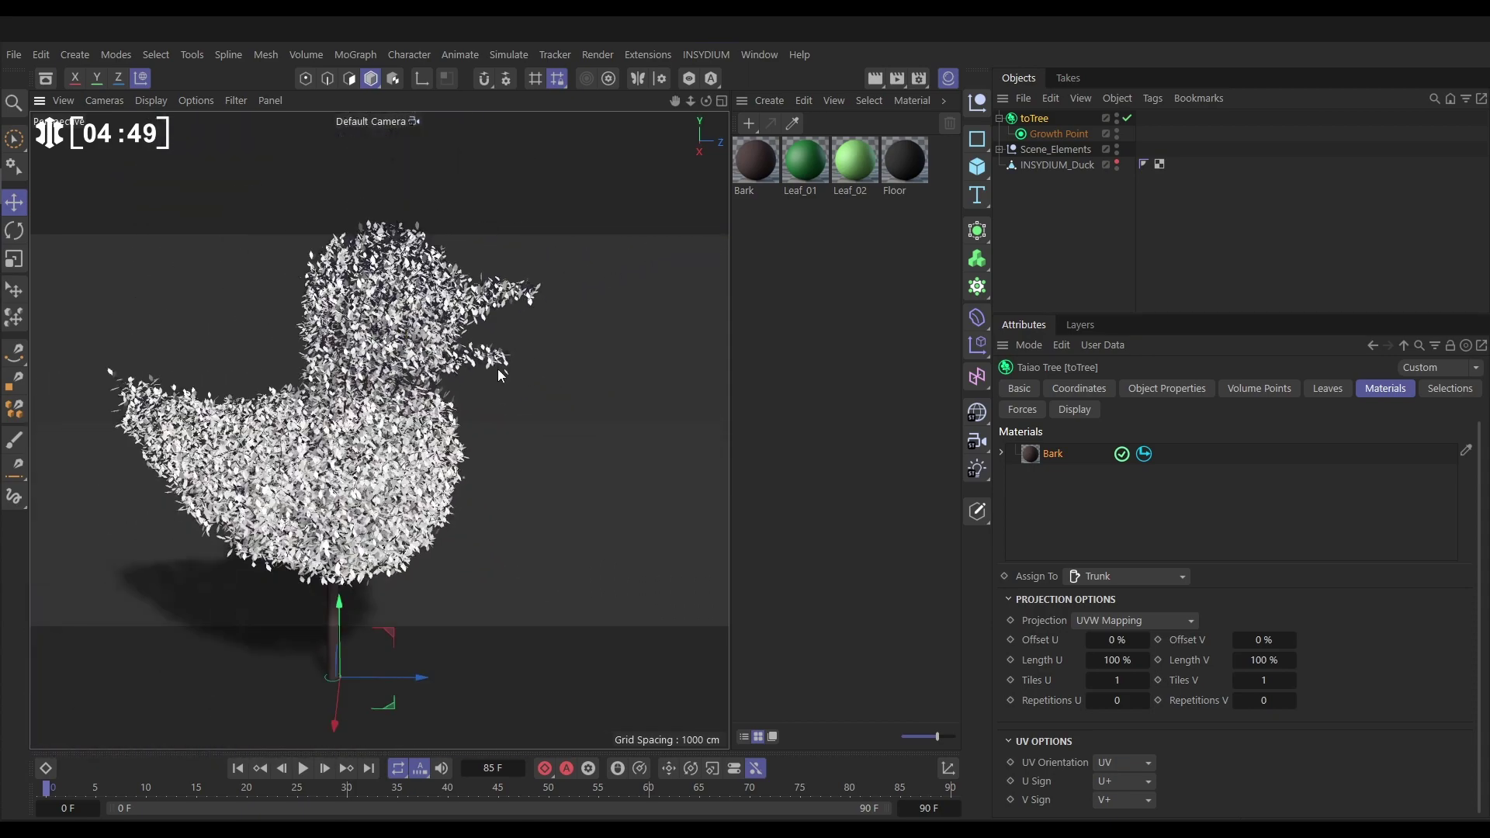
pyautogui.moveTo(804, 163); pyautogui.dragTo(1025, 489)
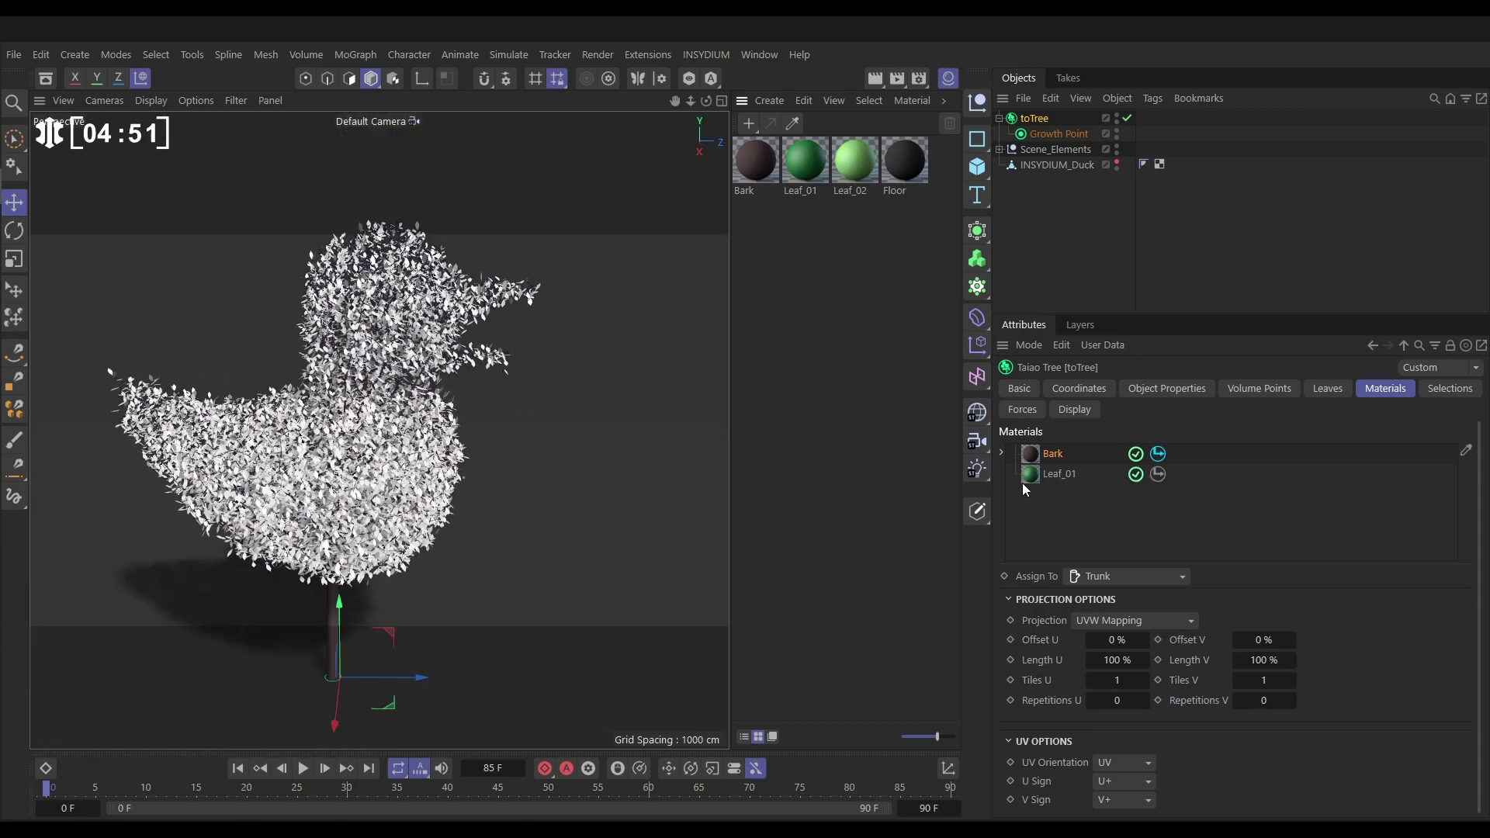
pyautogui.moveTo(847, 176); pyautogui.dragTo(1059, 501)
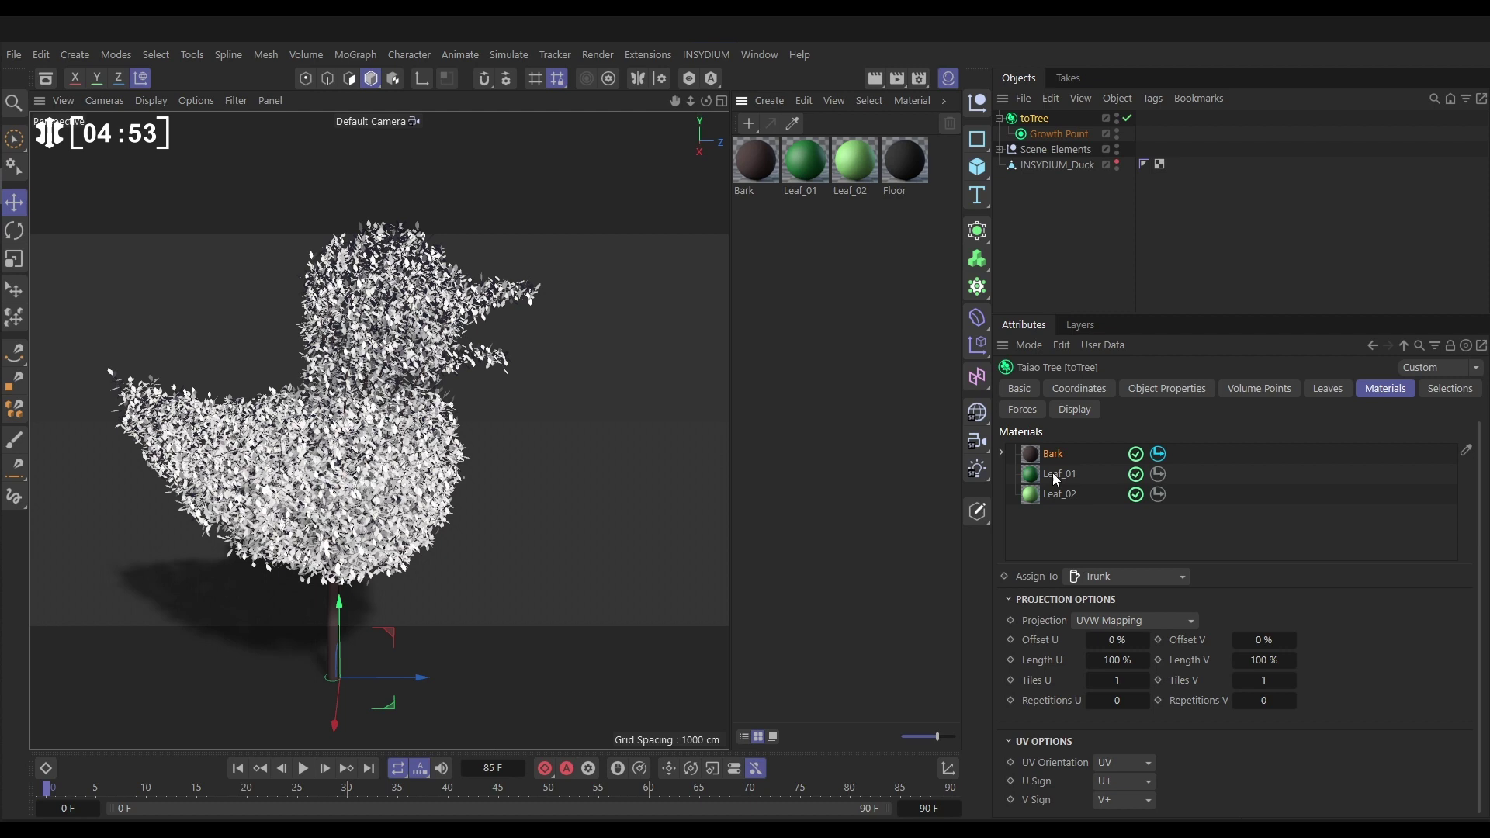
# Assign both Leaf_01 and Leaf_02 to Leaf, turning the duck crown green
pyautogui.click(1098, 578)
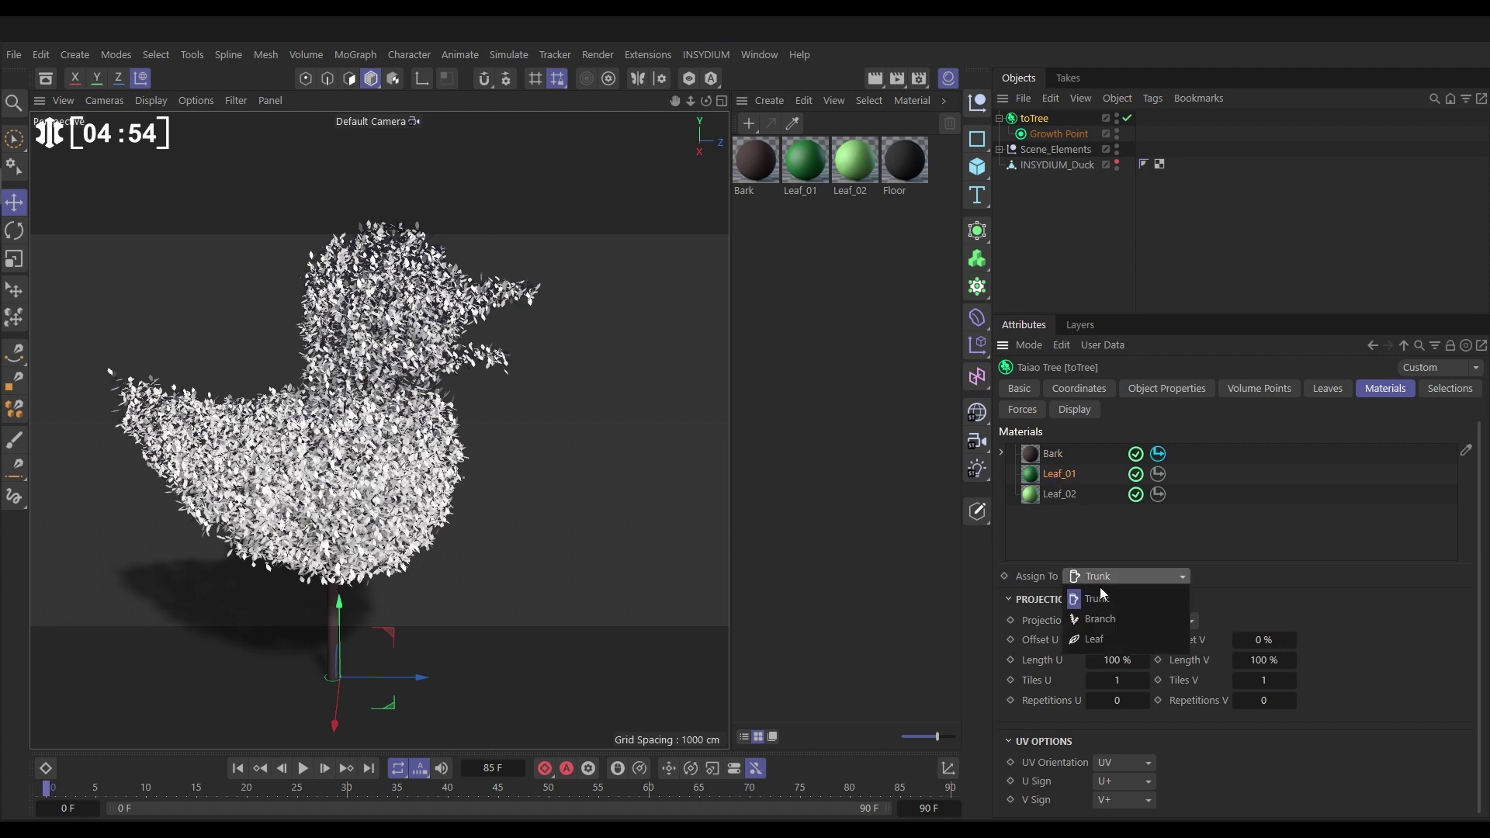
pyautogui.click(1102, 638)
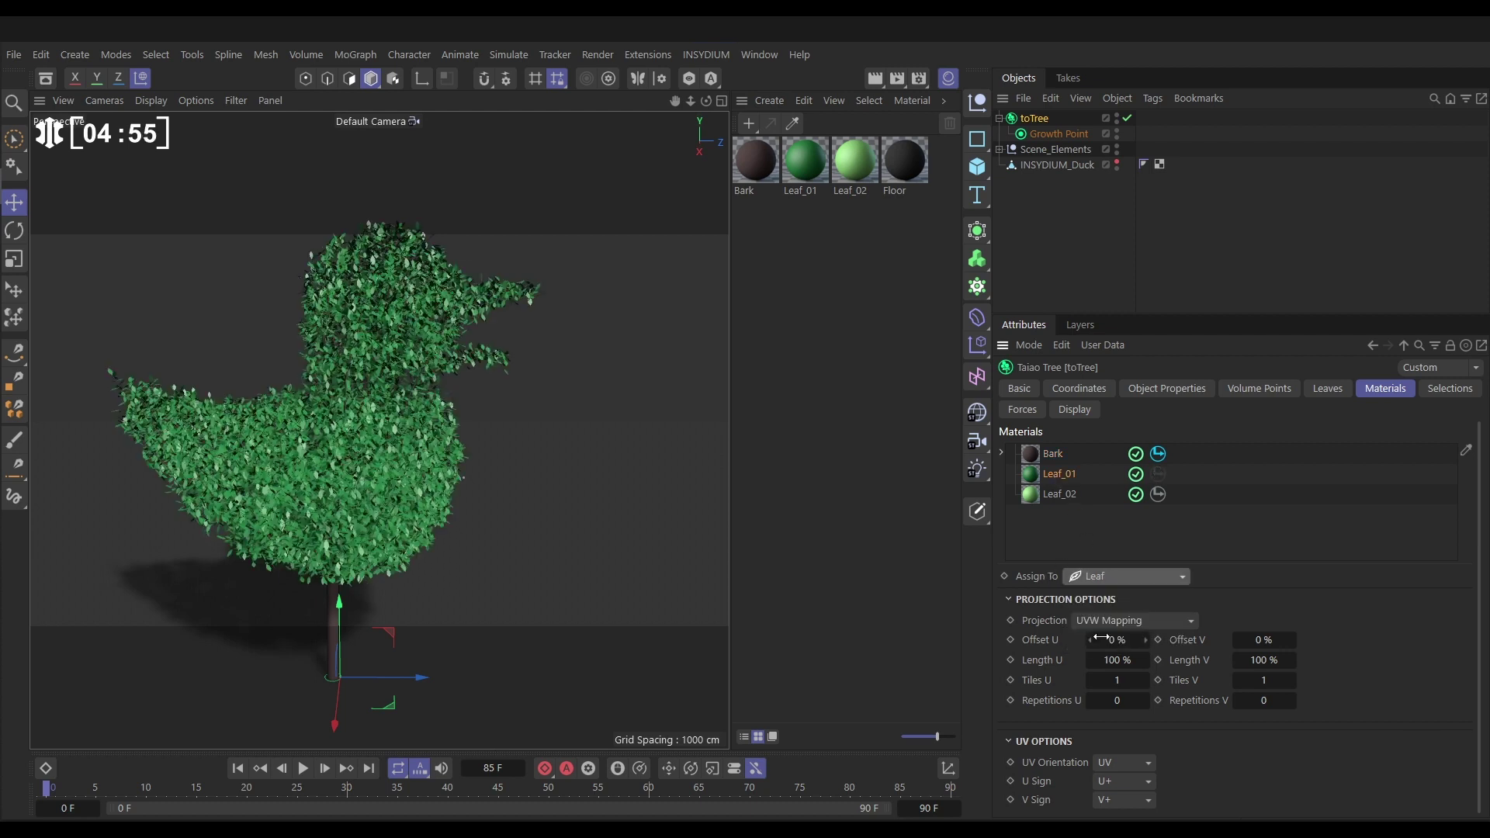
pyautogui.click(1062, 496)
pyautogui.click(1107, 578)
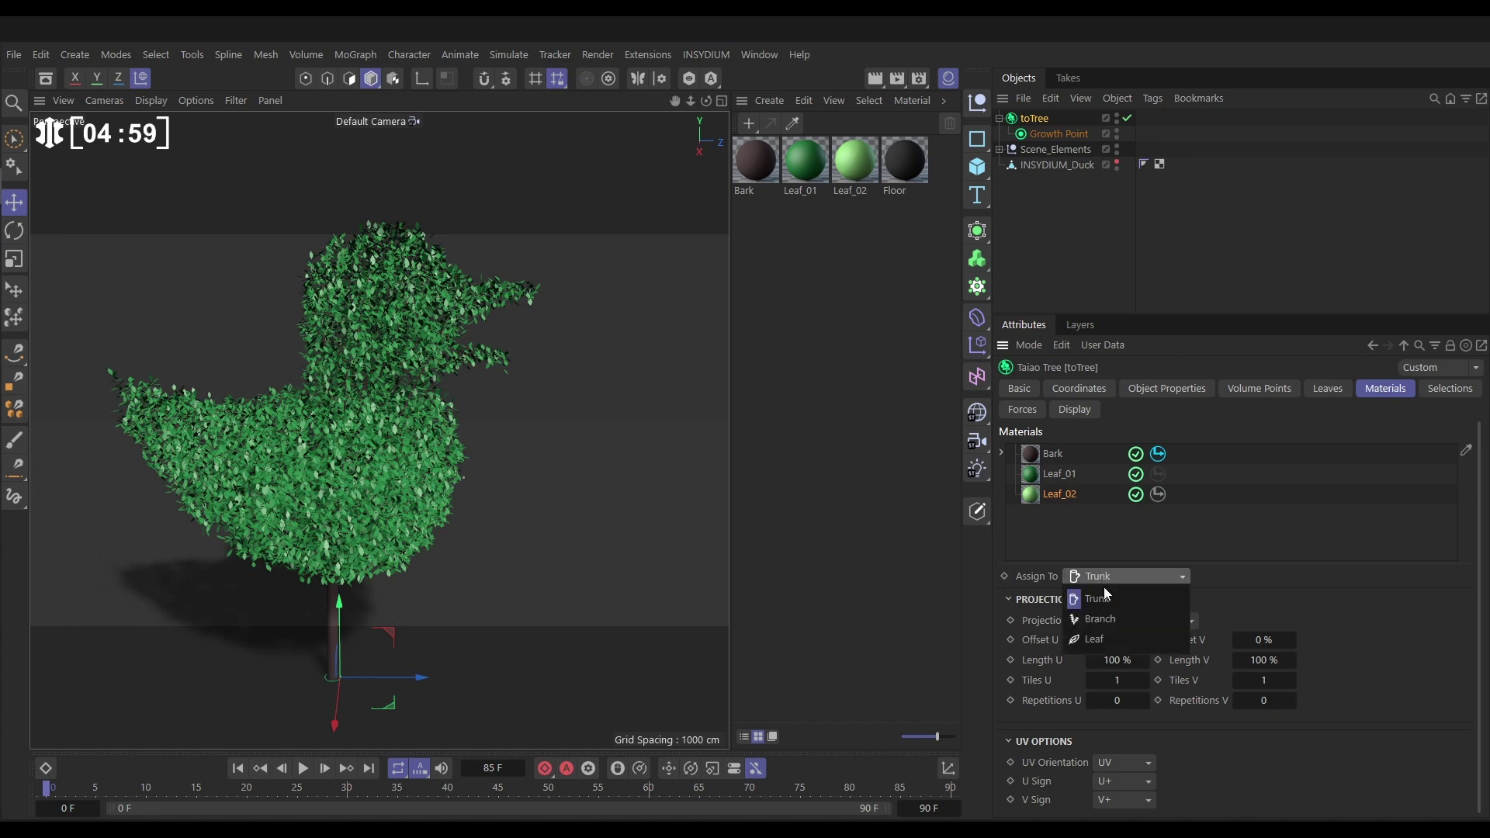
pyautogui.click(1102, 634)
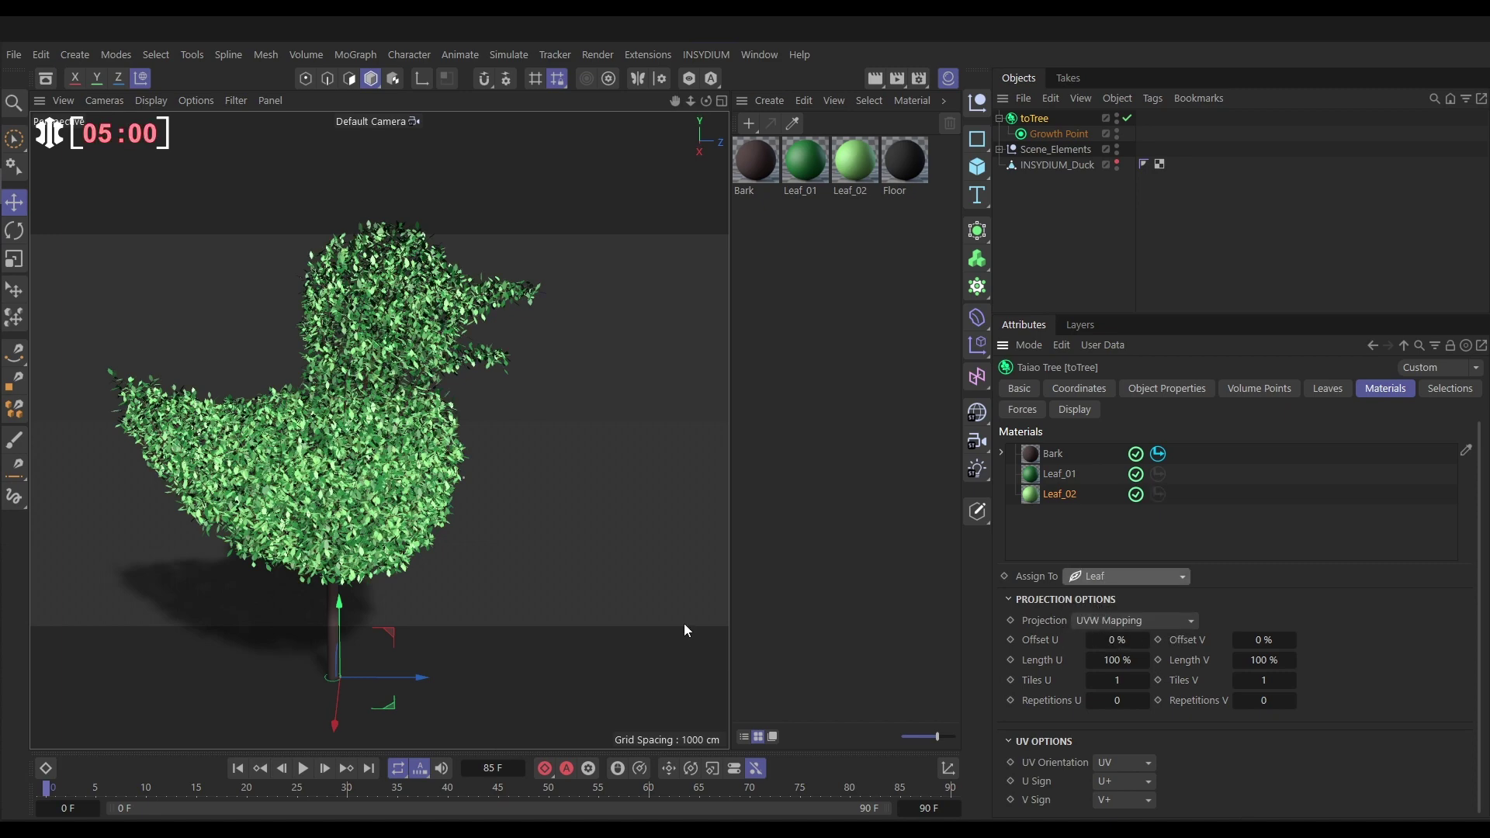
pyautogui.keyDown('alt'); pyautogui.moveTo(322, 438); pyautogui.dragTo(388, 426); pyautogui.keyUp('alt')
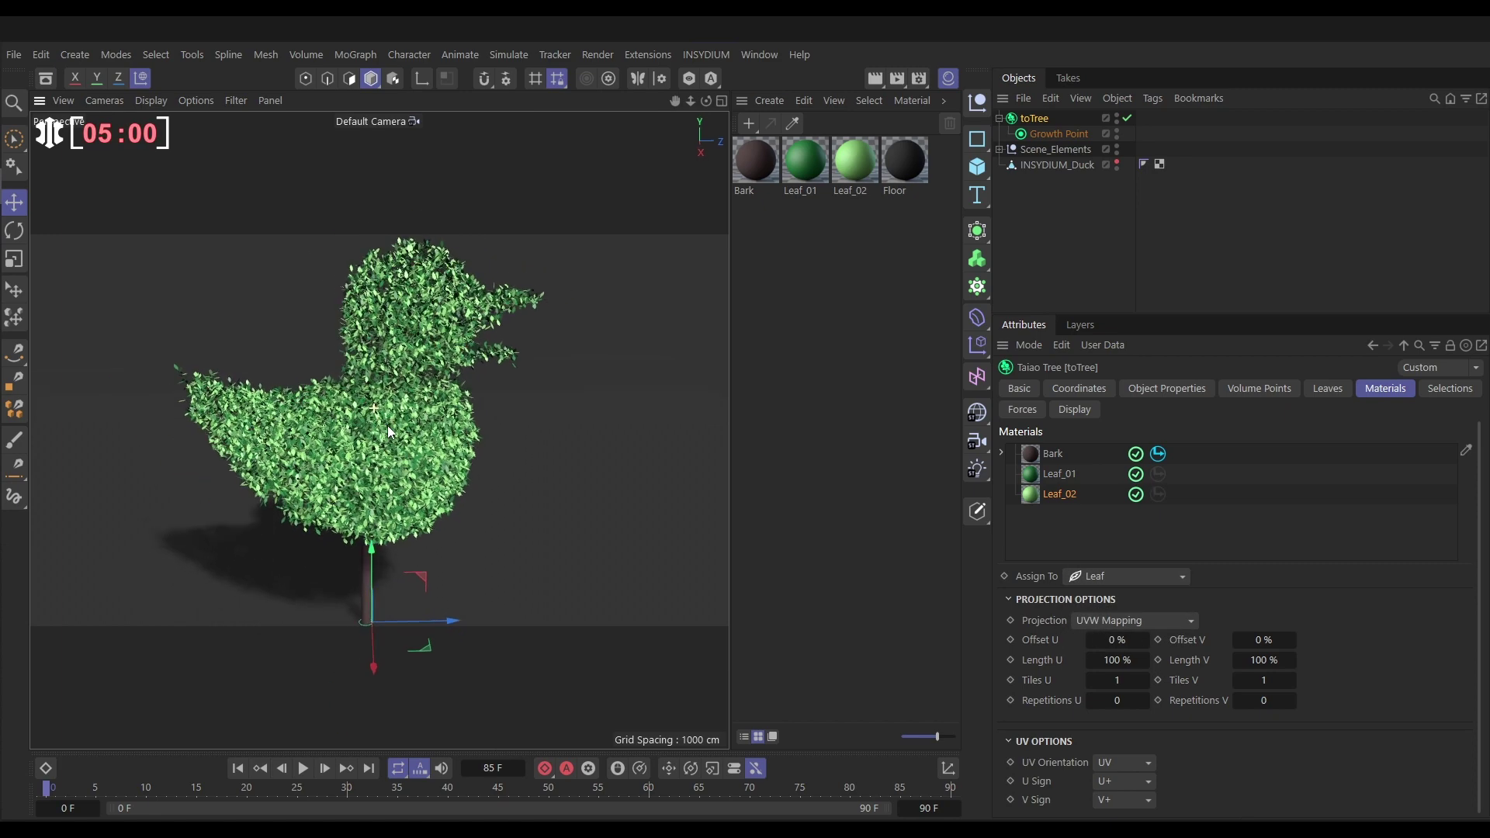
pyautogui.keyDown('alt'); pyautogui.moveTo(476, 447); pyautogui.dragTo(385, 426); pyautogui.keyUp('alt')
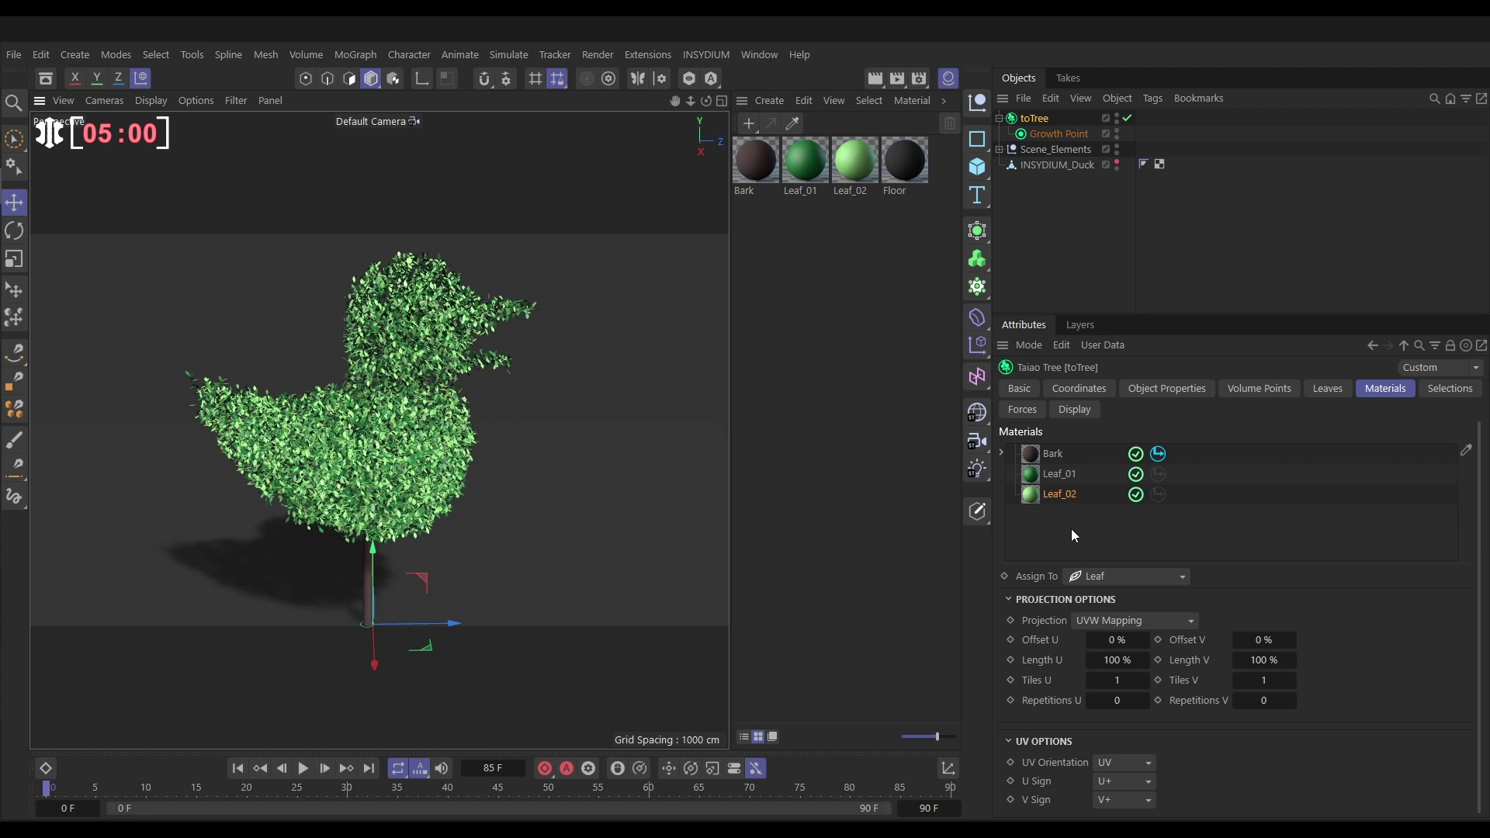
# Switch to the toTree's Object Properties, showing Growth at 100% and seed 12345
pyautogui.click(1138, 390)
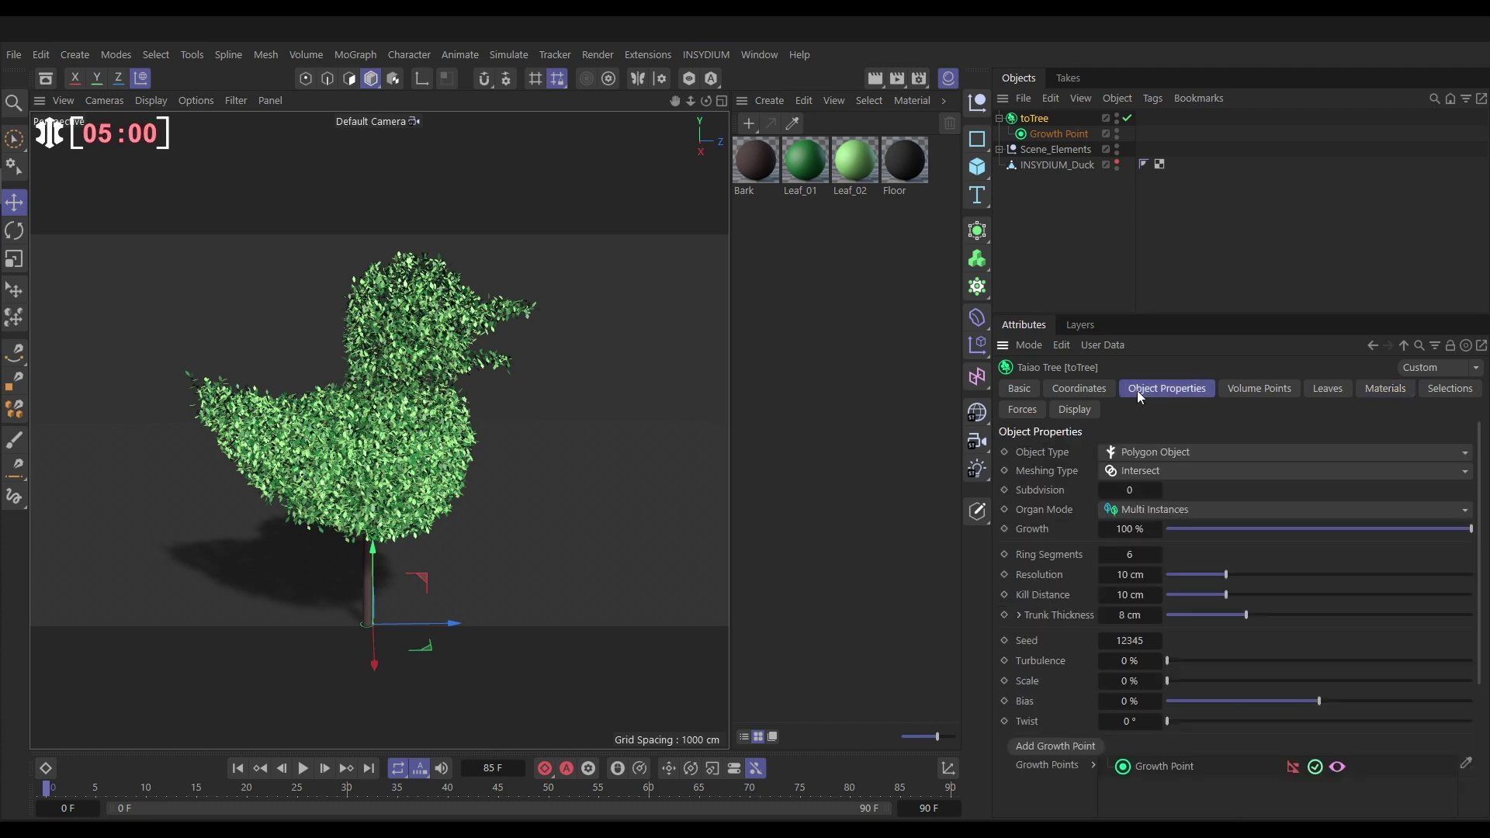